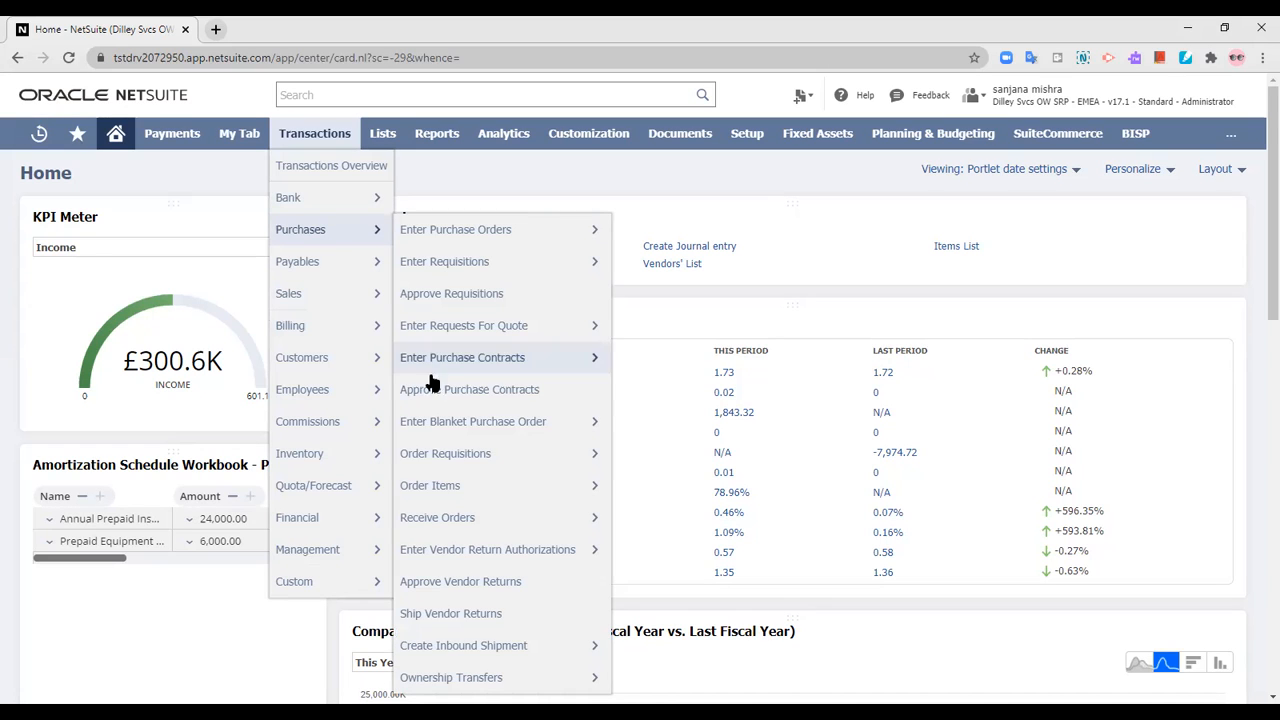
# - Start a new blanket purchase order and set its vendor to Pandora
pyautogui.click(466, 424)
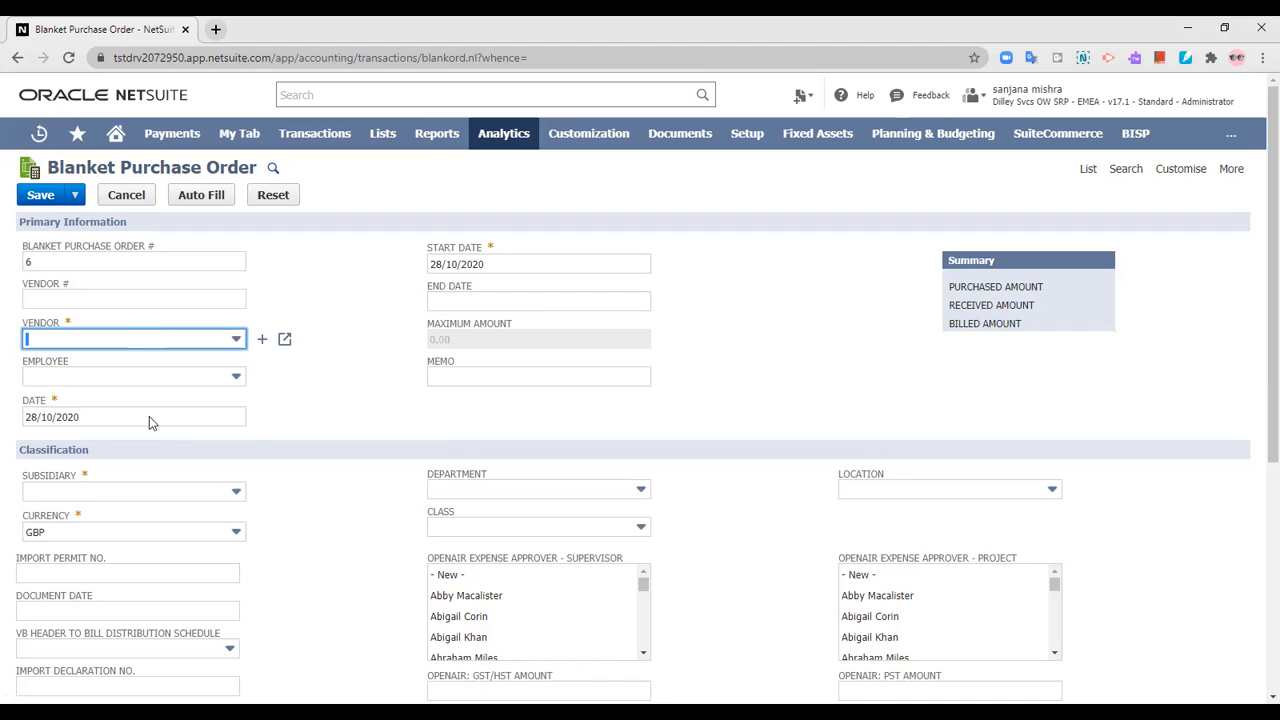
pyautogui.click(155, 340)
pyautogui.scroll(-10, 120, 467)
pyautogui.scroll(-12, 120, 467)
pyautogui.scroll(-3, 120, 465)
pyautogui.scroll(3, 100, 455)
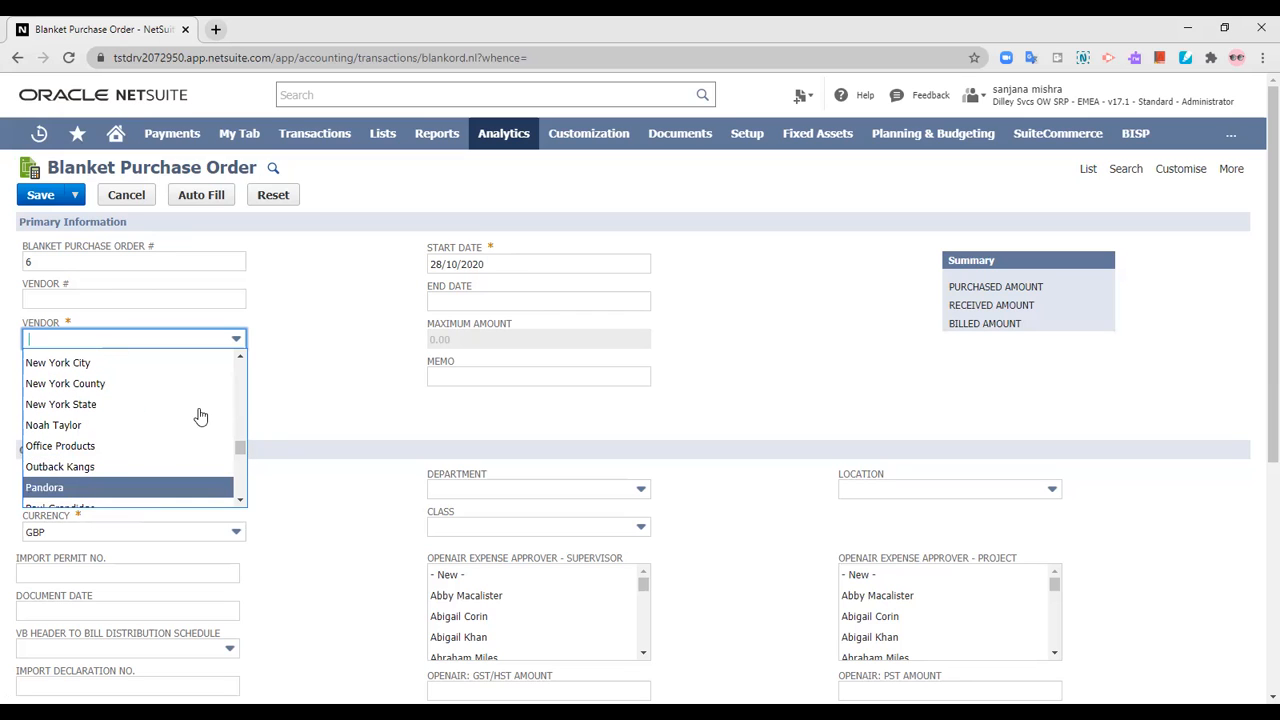
pyautogui.press('Return')
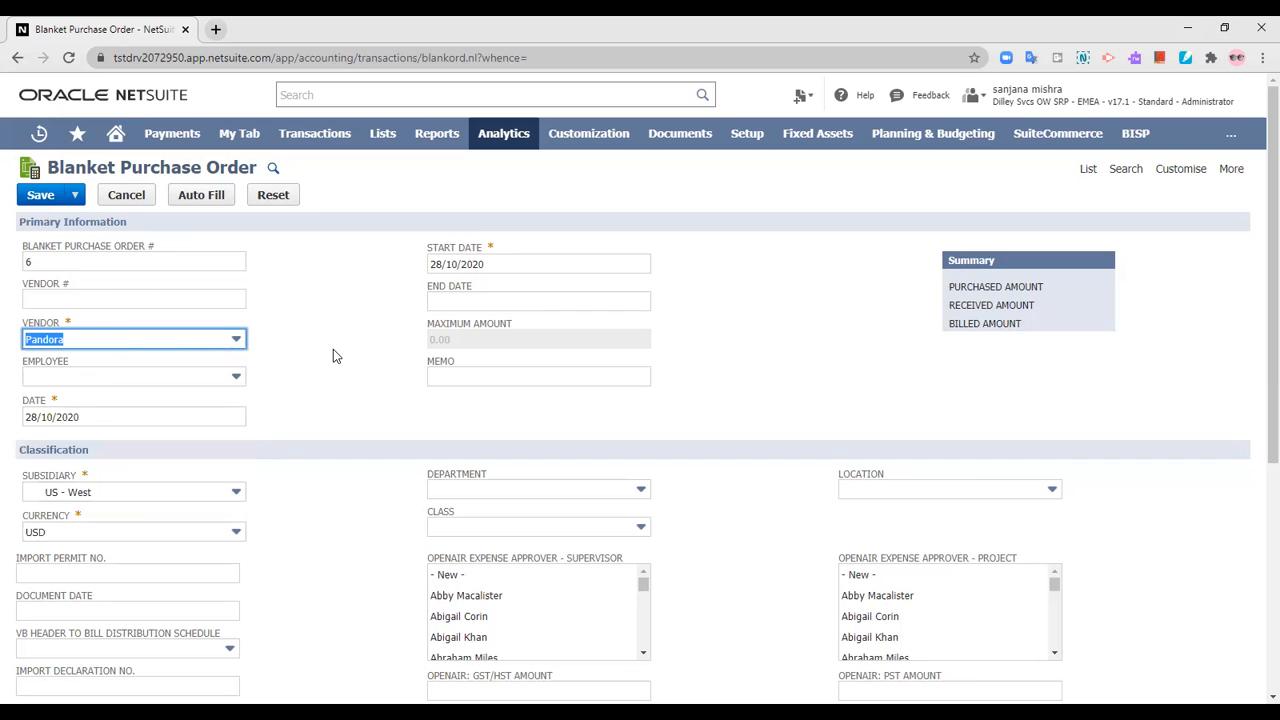
pyautogui.click(118, 415)
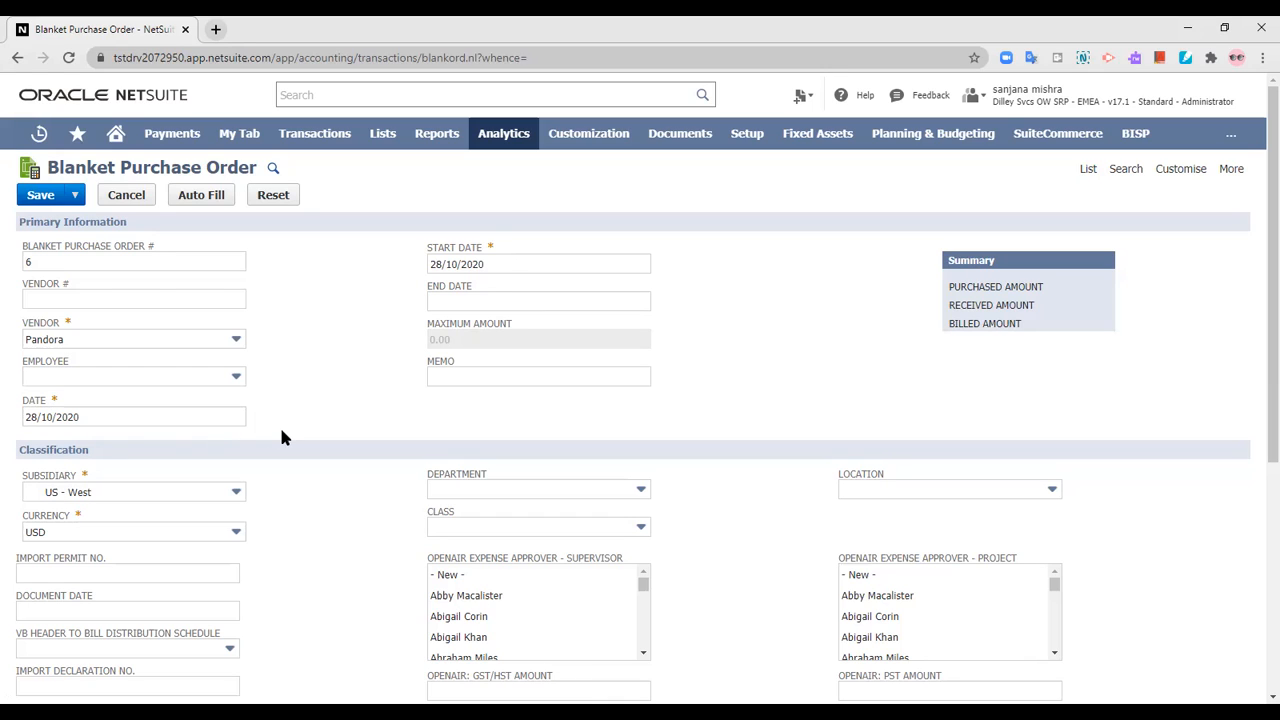
# - Set the blanket purchase order's start date to 01/11/2020 and its end date to 31/08/2021
pyautogui.click(663, 263)
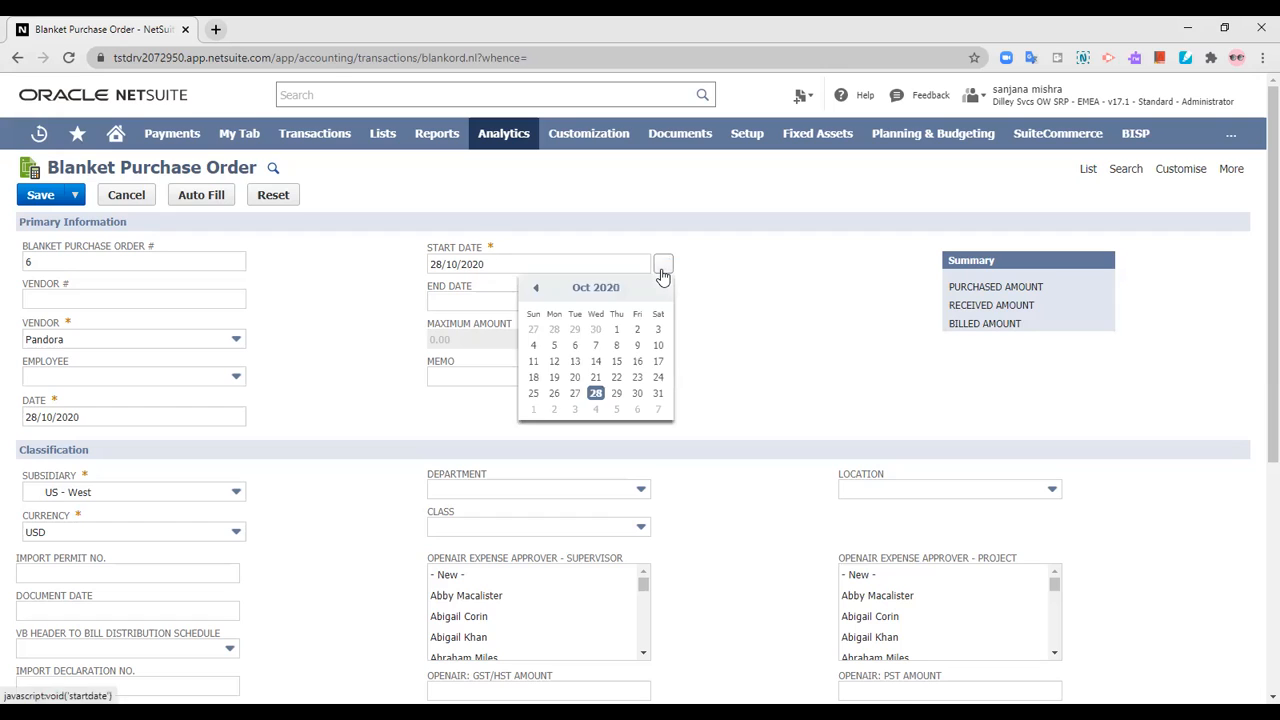
pyautogui.click(533, 409)
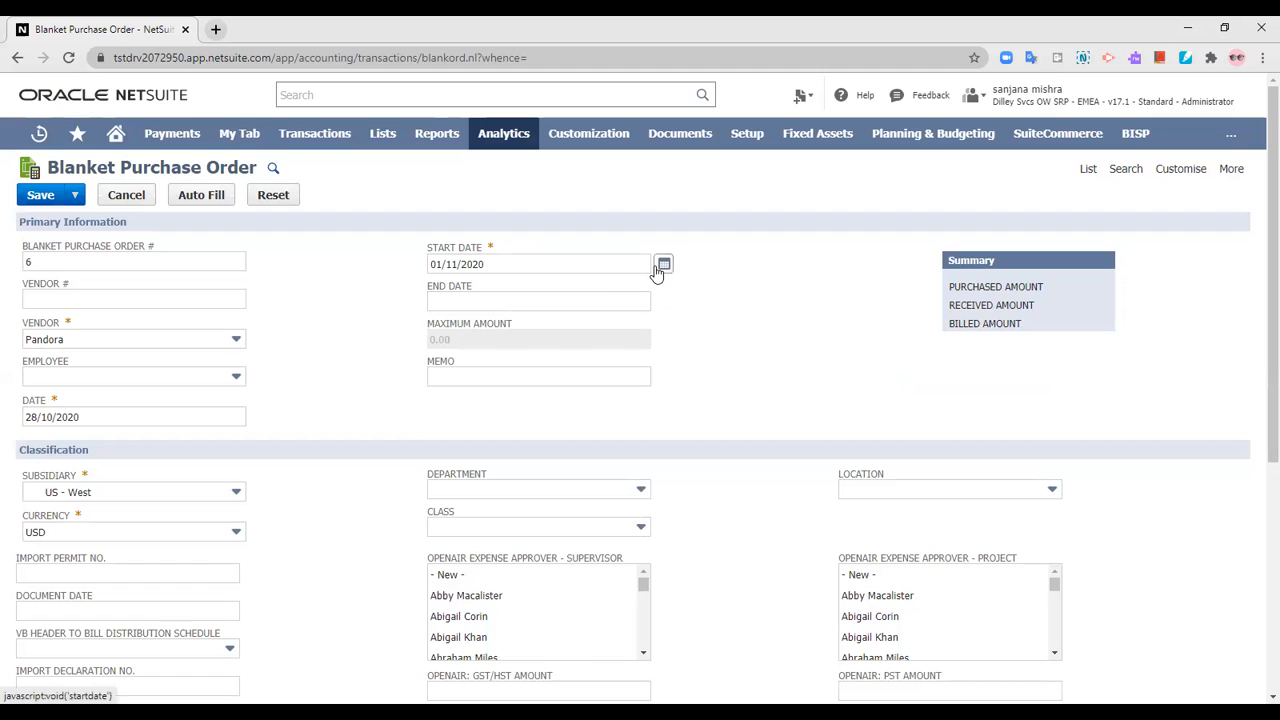
pyautogui.click(664, 303)
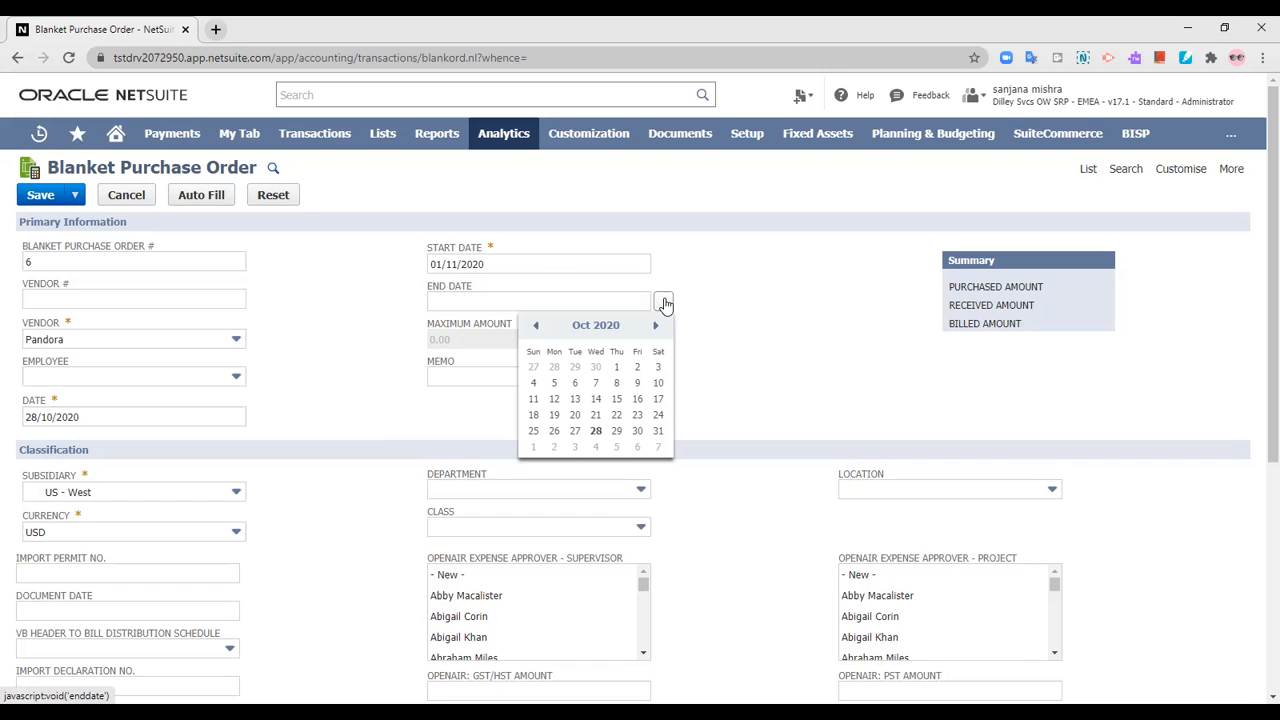
pyautogui.click(656, 325)
pyautogui.click(656, 325)
pyautogui.click(656, 325)
pyautogui.click(656, 325)
pyautogui.click(656, 325)
pyautogui.click(656, 325)
pyautogui.click(656, 325)
pyautogui.click(656, 325)
pyautogui.click(656, 325)
pyautogui.click(656, 325)
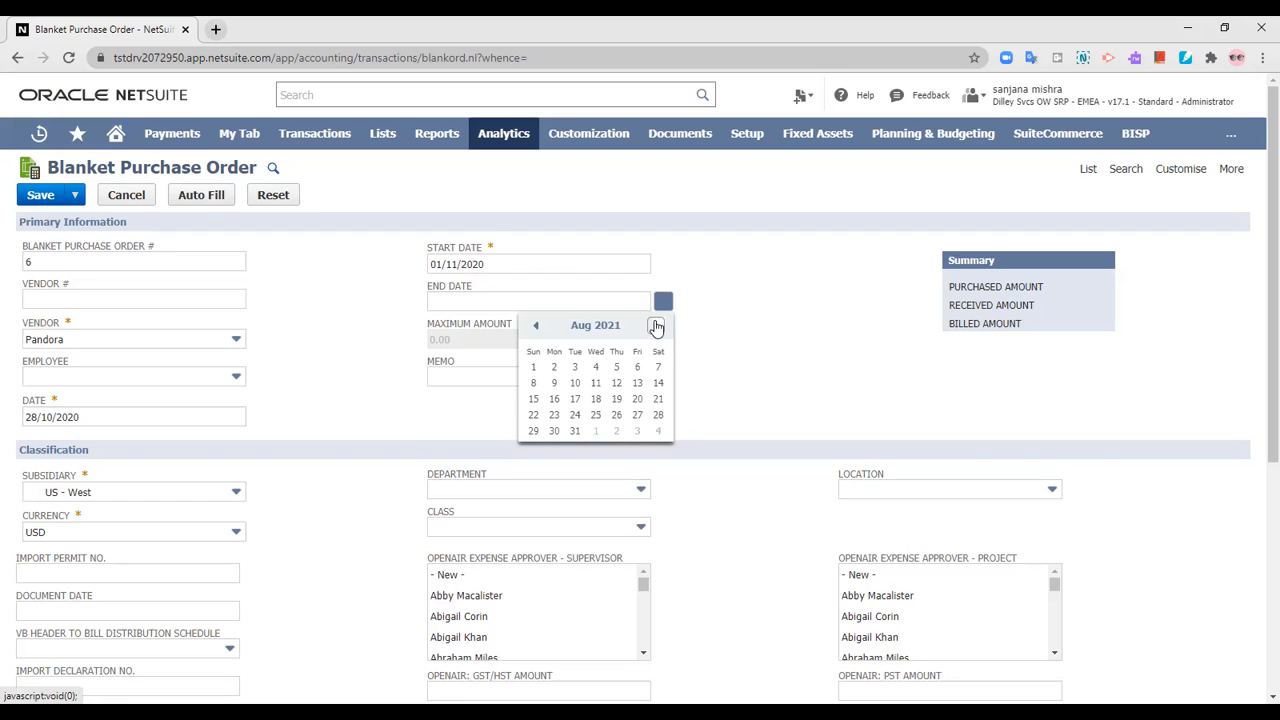
pyautogui.click(574, 431)
pyautogui.click(749, 320)
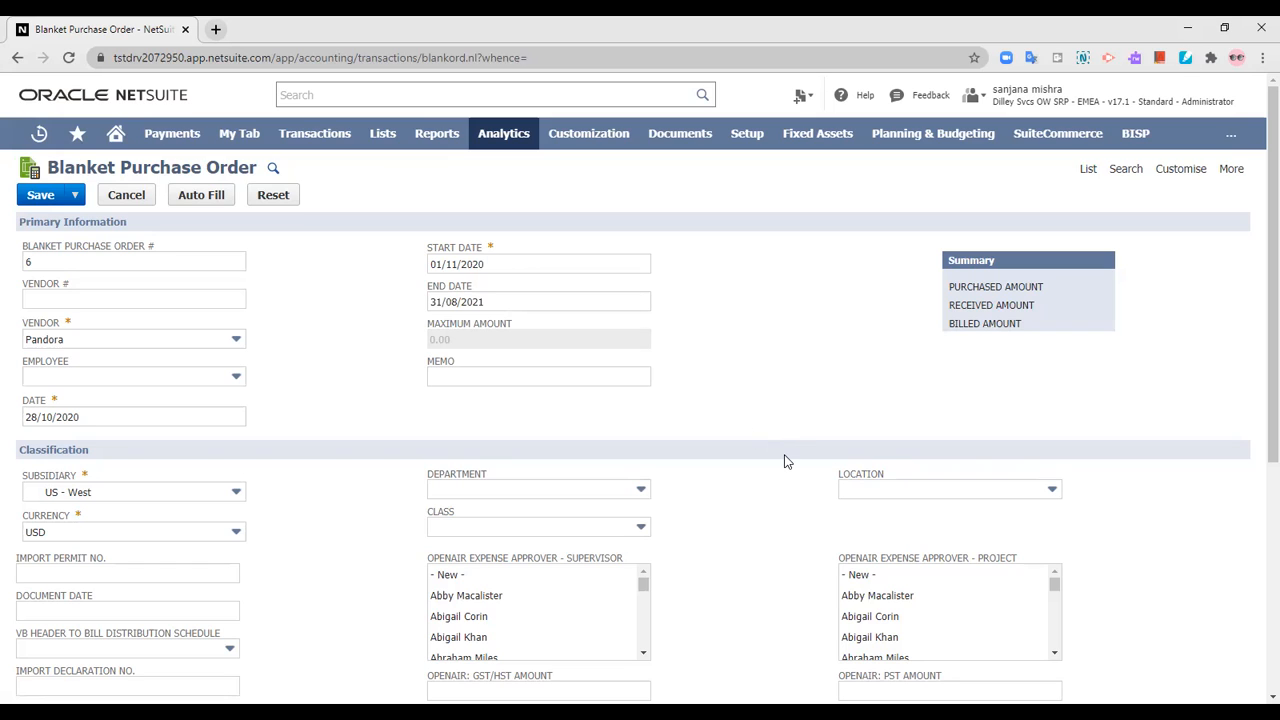
# - Review the order's memo and classification fields, its payment terms and the expense line columns
pyautogui.click(564, 377)
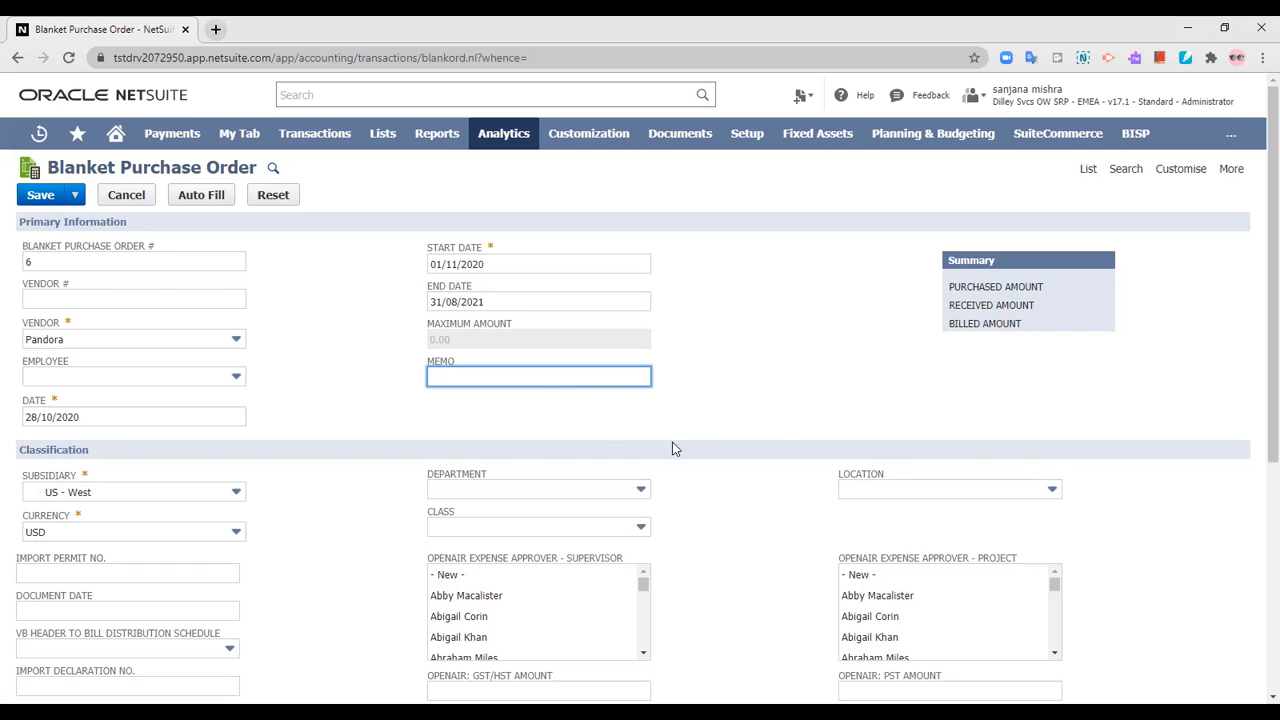
pyautogui.scroll(-3, 671, 449)
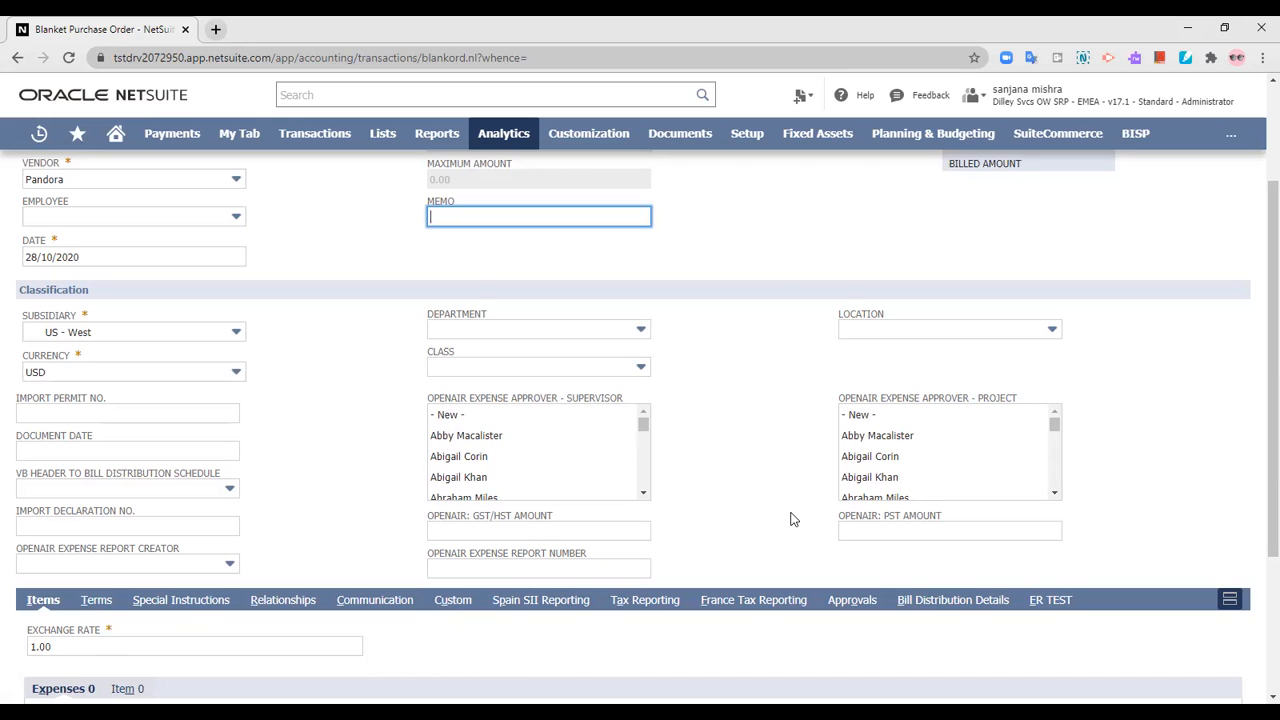
pyautogui.scroll(2, 791, 526)
pyautogui.scroll(-2, 790, 530)
pyautogui.scroll(-2, 790, 528)
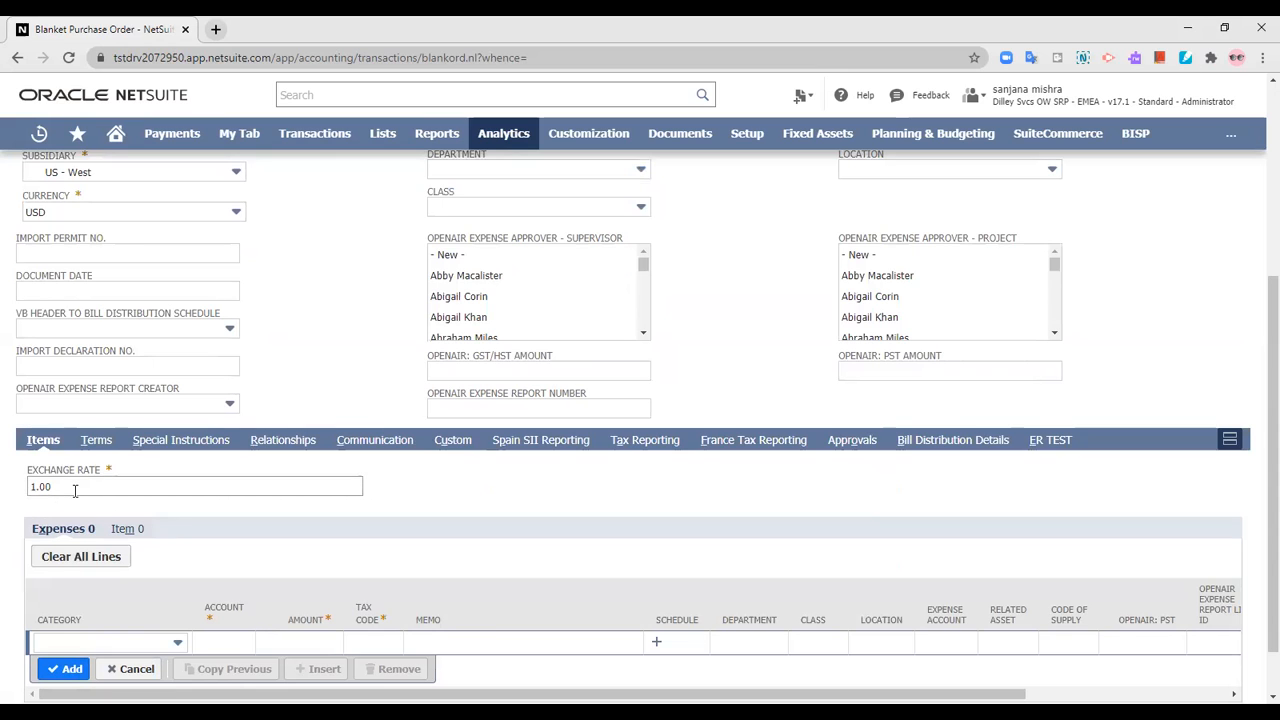
pyautogui.scroll(4, 432, 492)
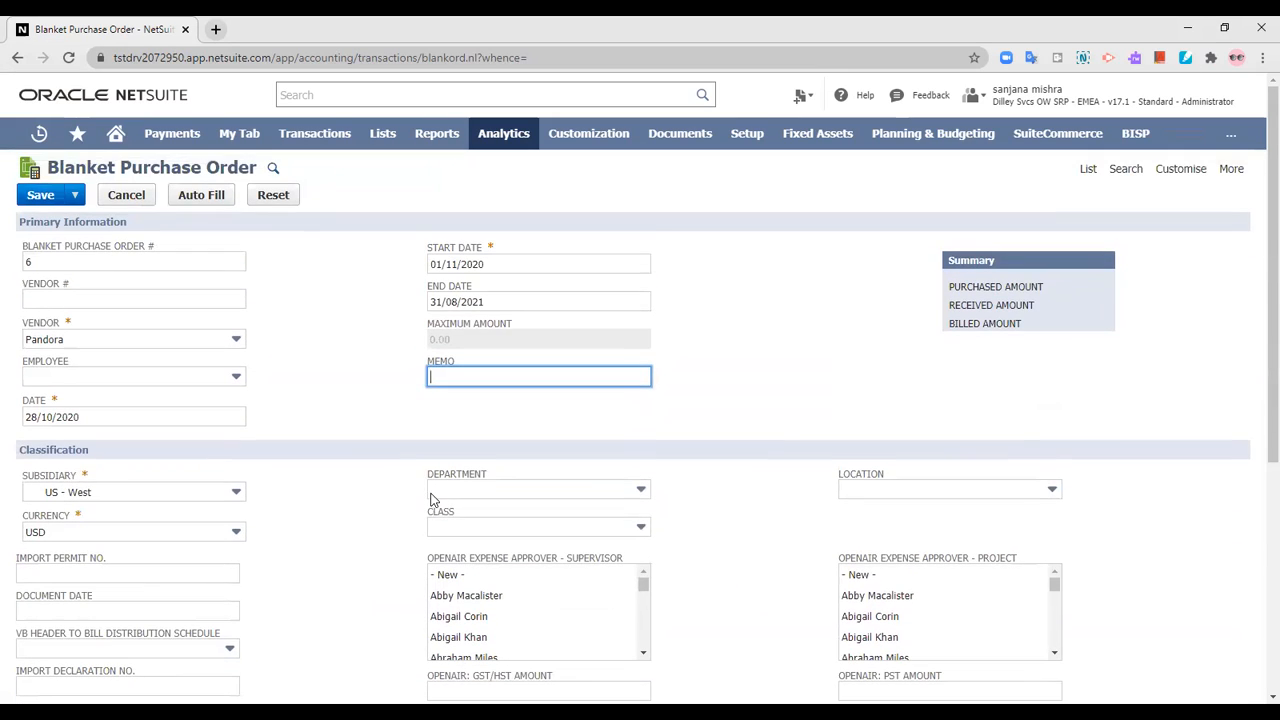
pyautogui.scroll(-4, 353, 474)
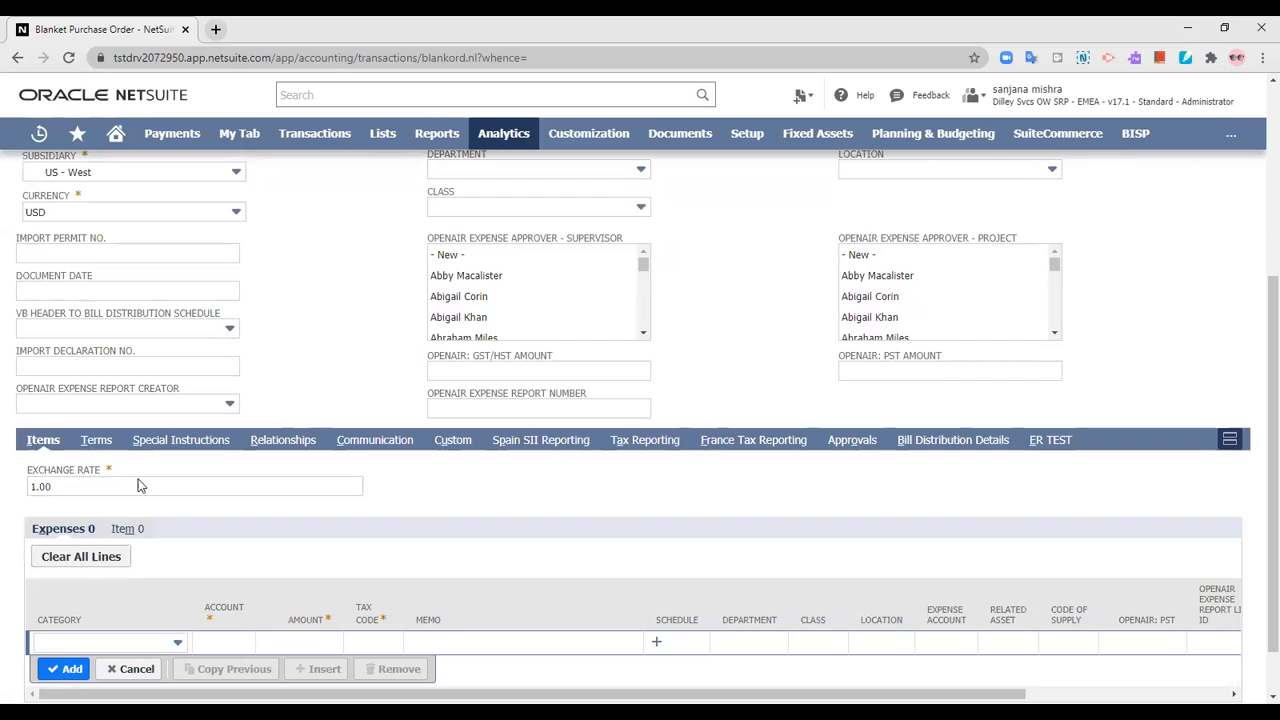
pyautogui.click(96, 441)
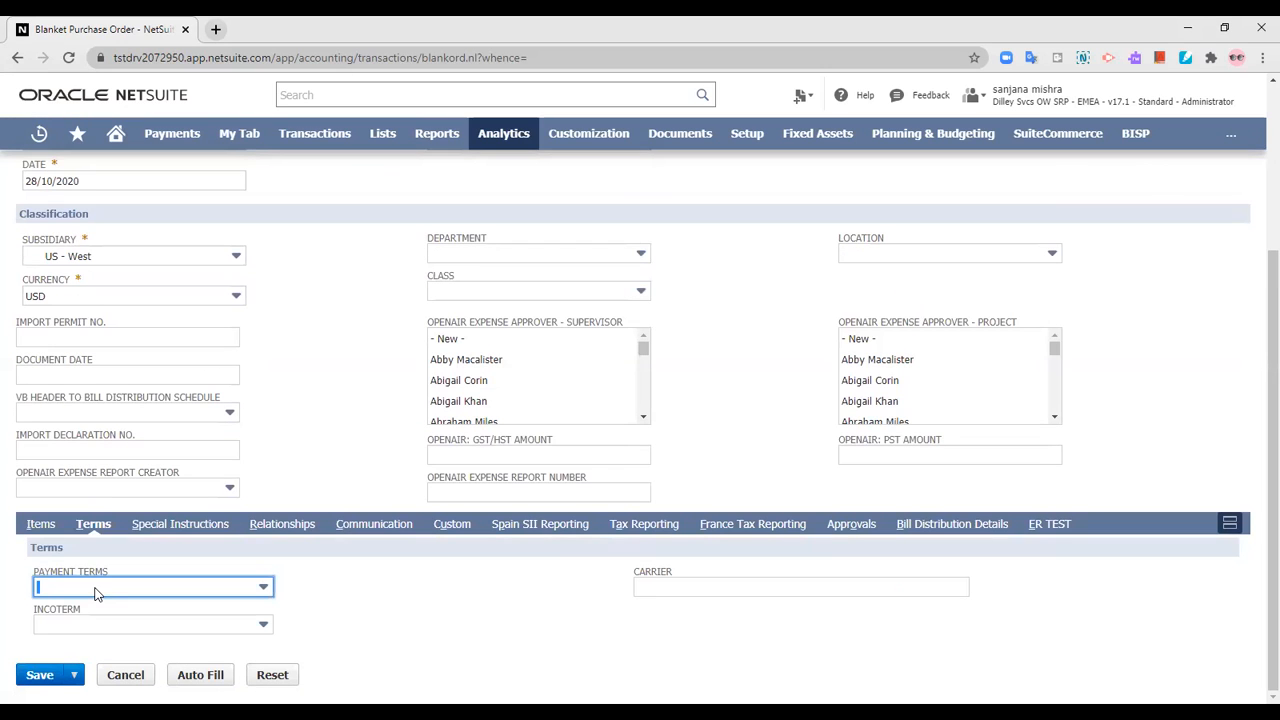
pyautogui.click(44, 524)
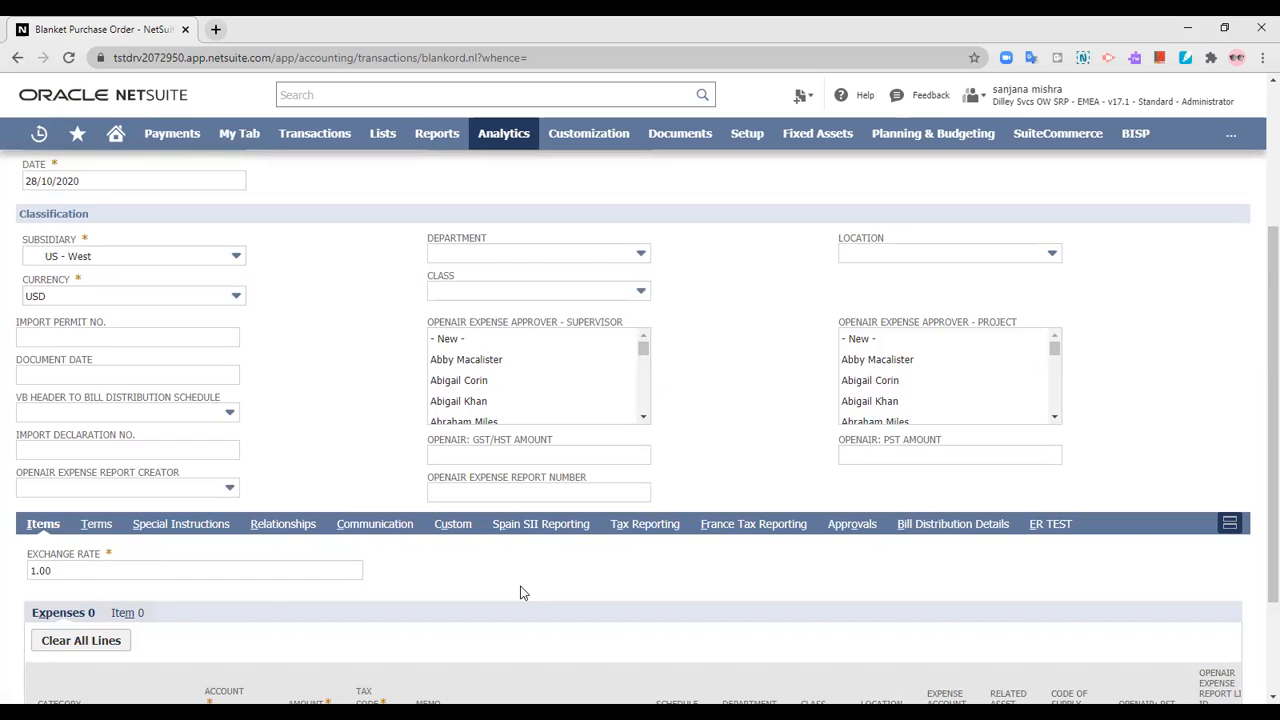
pyautogui.scroll(-1, 520, 593)
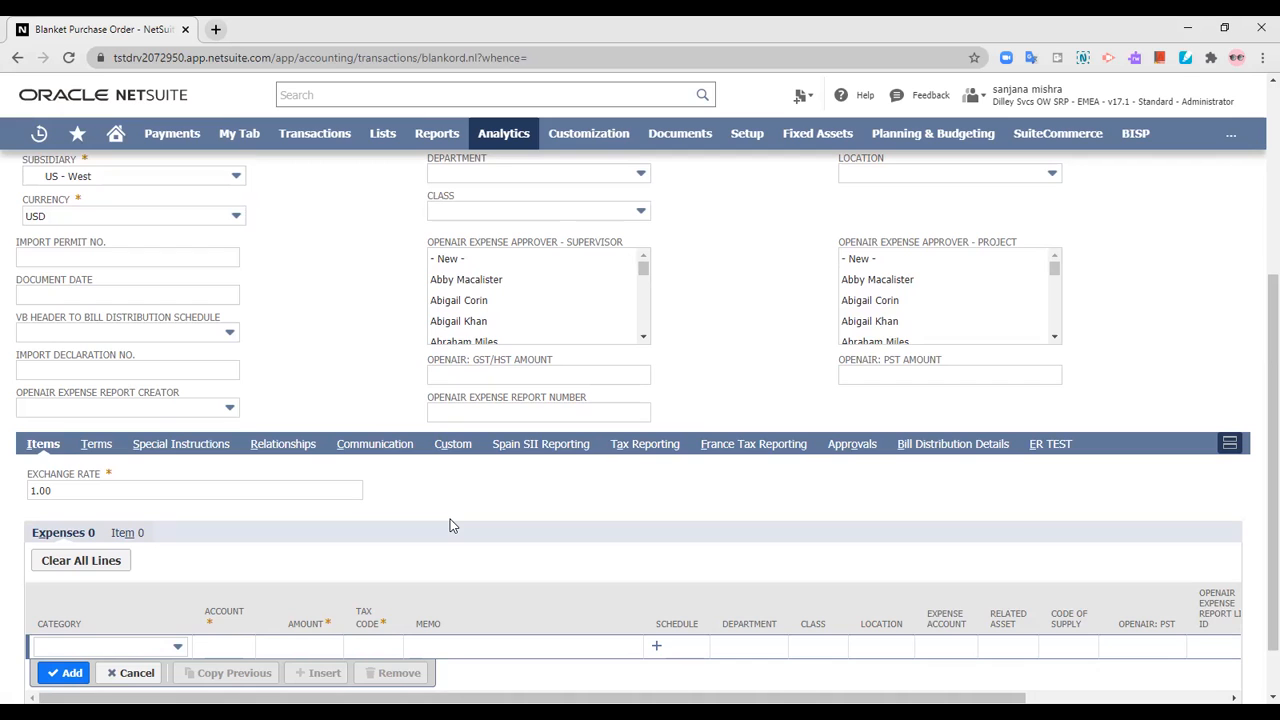
pyautogui.click(146, 645)
pyautogui.click(50, 537)
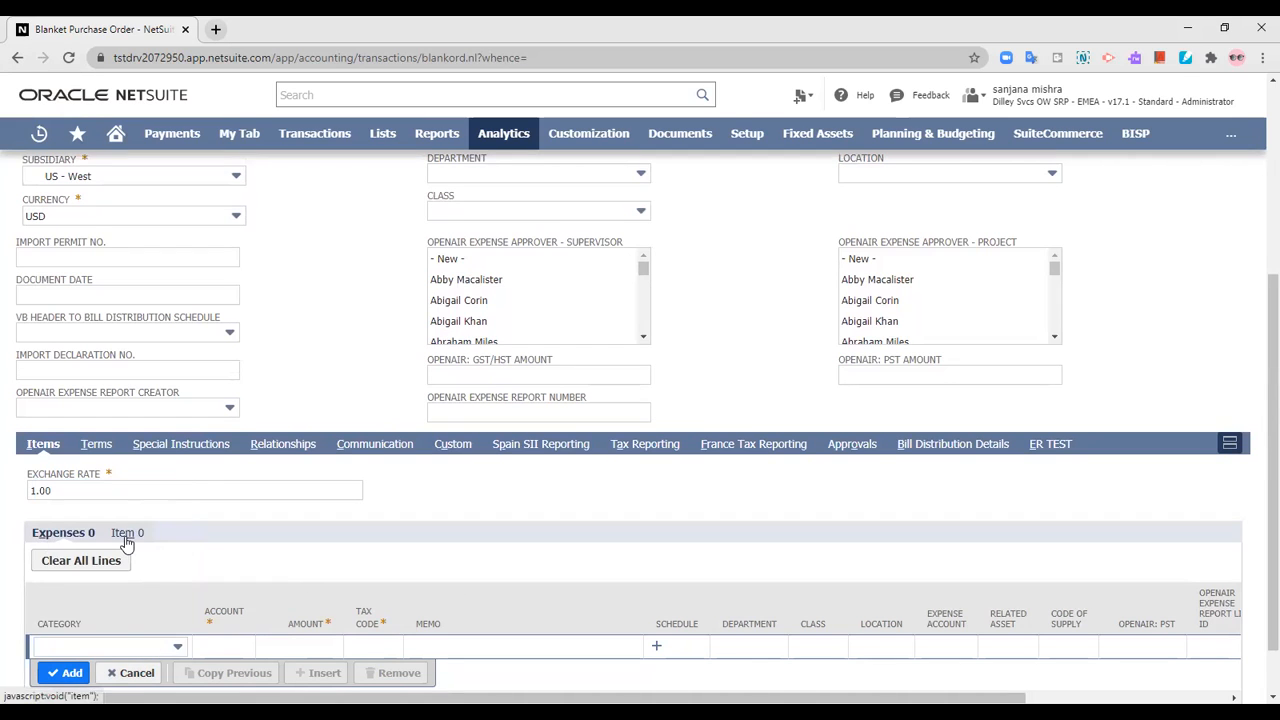
# - Choose Apple Ipad as the item on the order's first item line
pyautogui.click(127, 541)
pyautogui.scroll(-1, 110, 547)
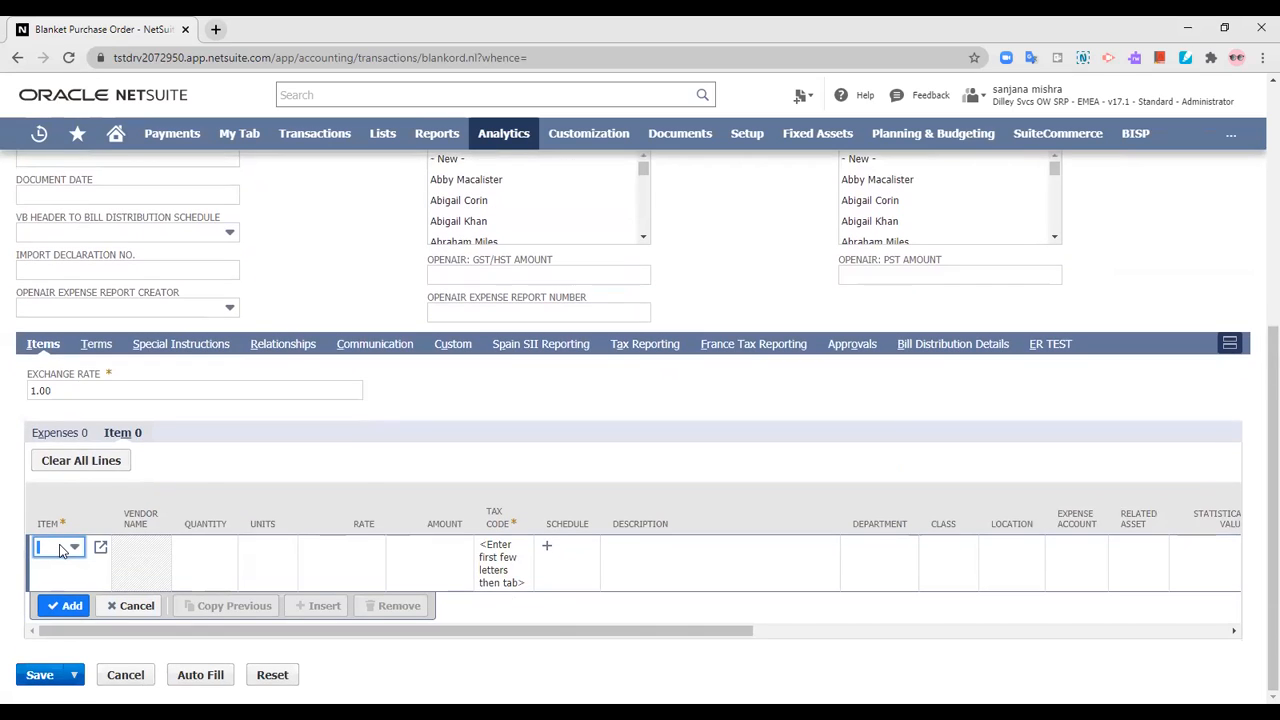
pyautogui.click(62, 550)
pyautogui.click(61, 473)
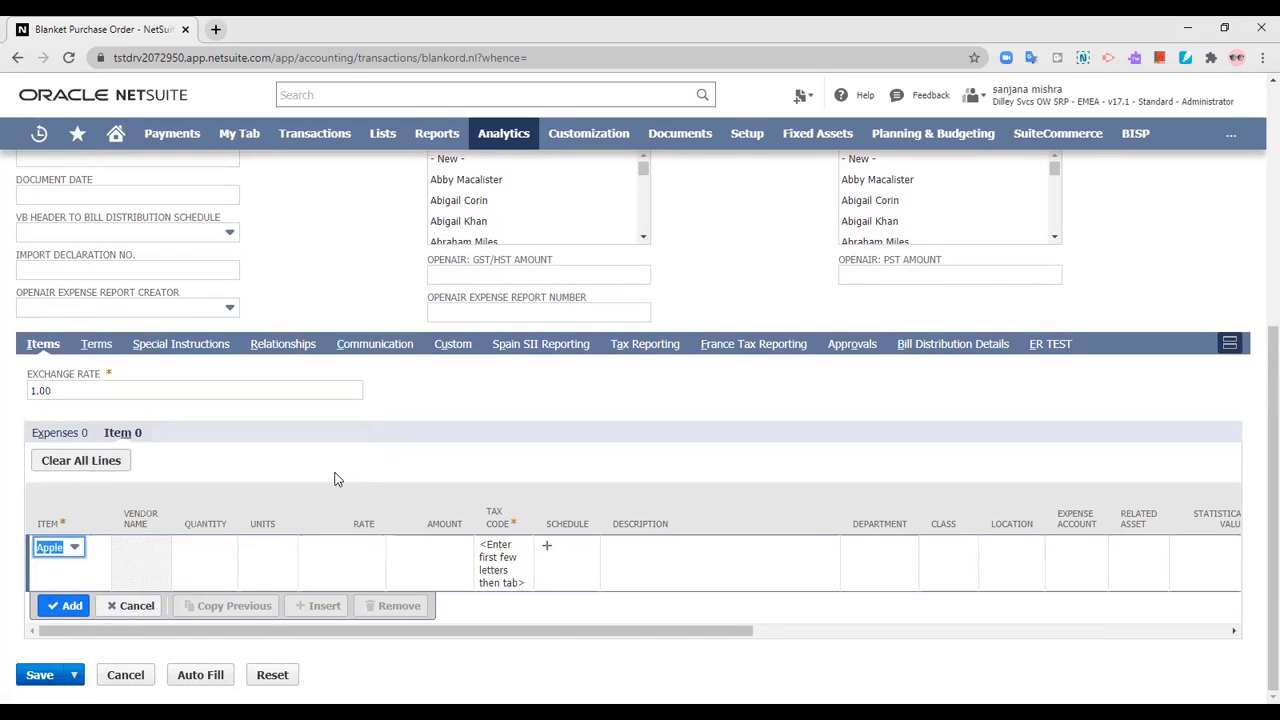
# - Set the Apple Ipad line's quantity to 200 and its rate to 5,000
pyautogui.click(226, 573)
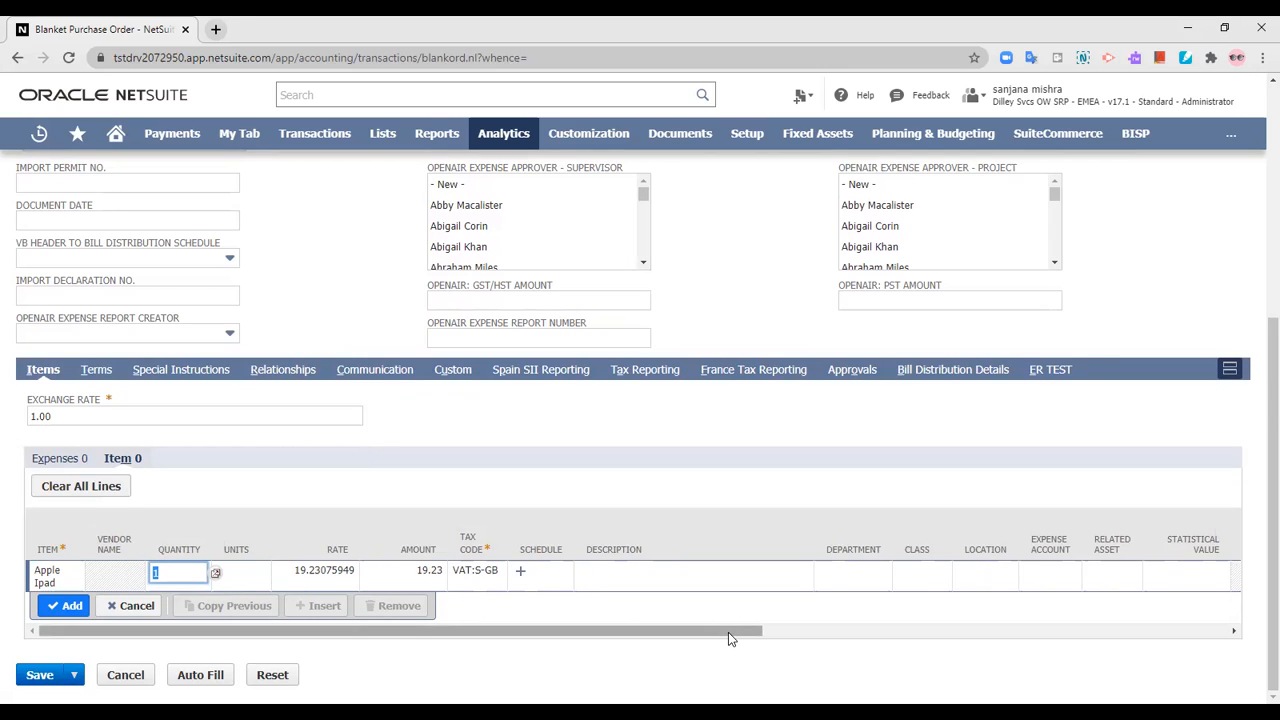
pyautogui.write('200')
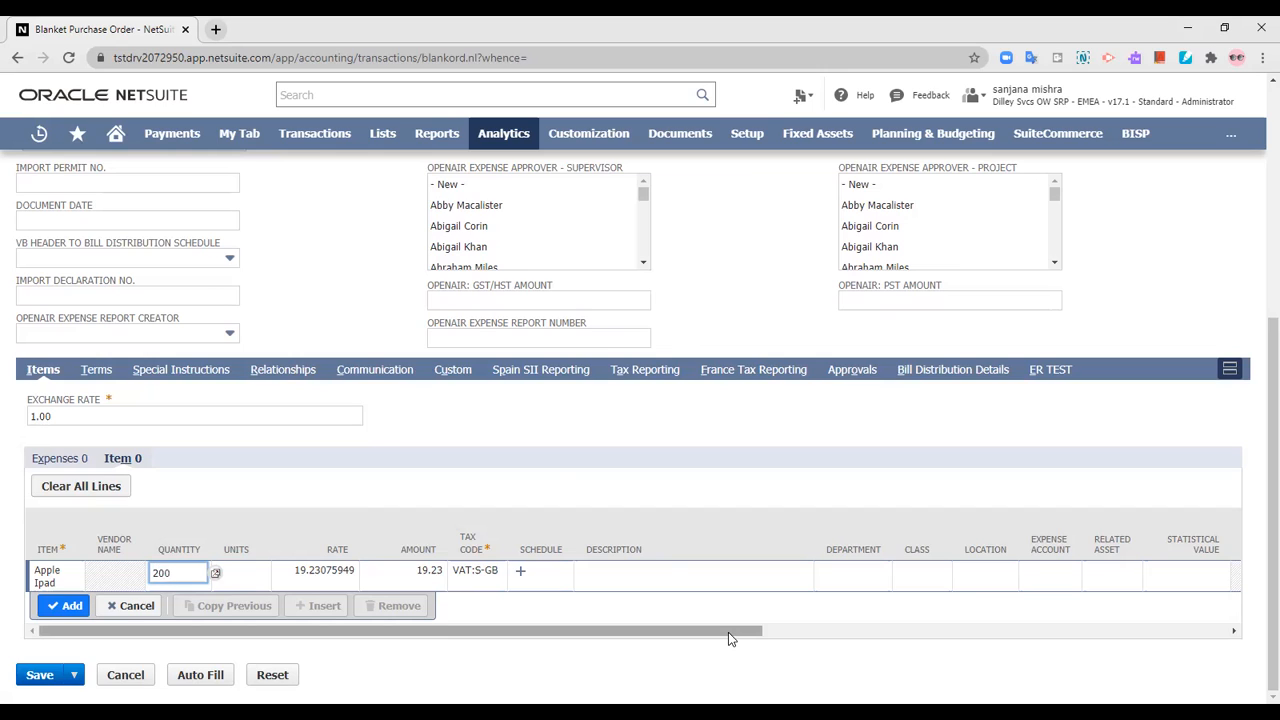
pyautogui.click(552, 461)
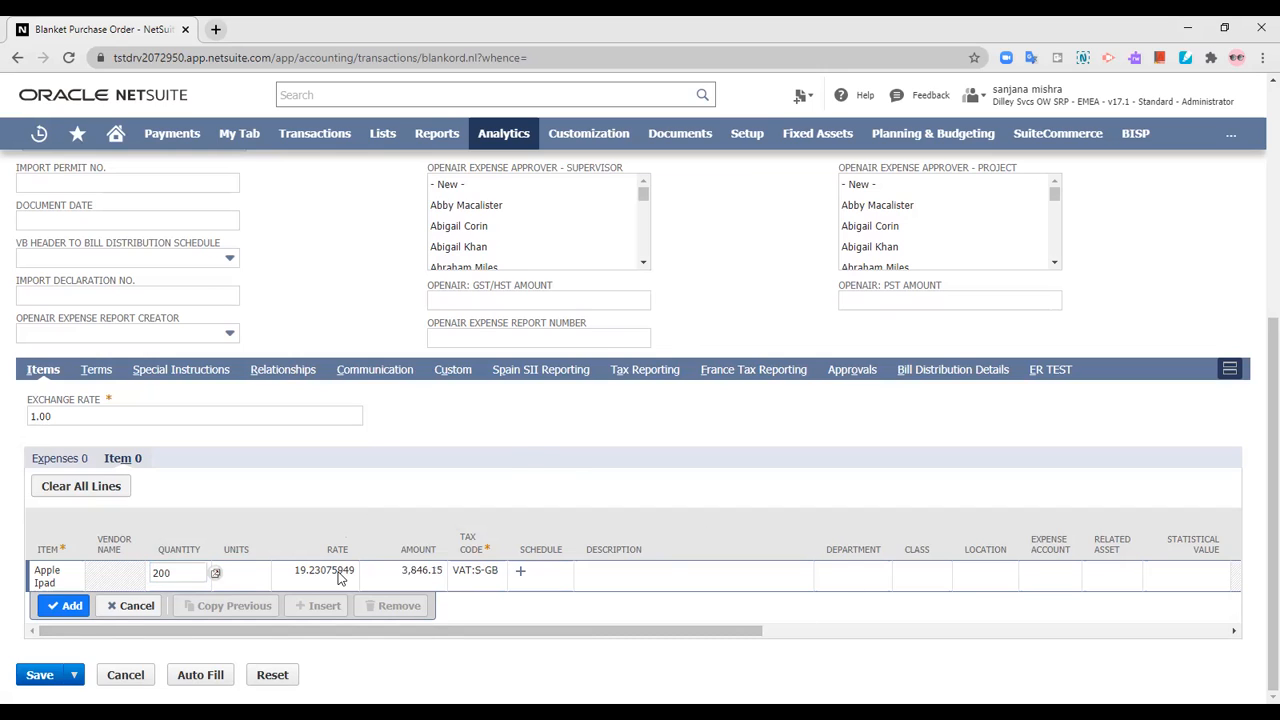
pyautogui.click(340, 575)
pyautogui.write('5,000')
pyautogui.click(388, 484)
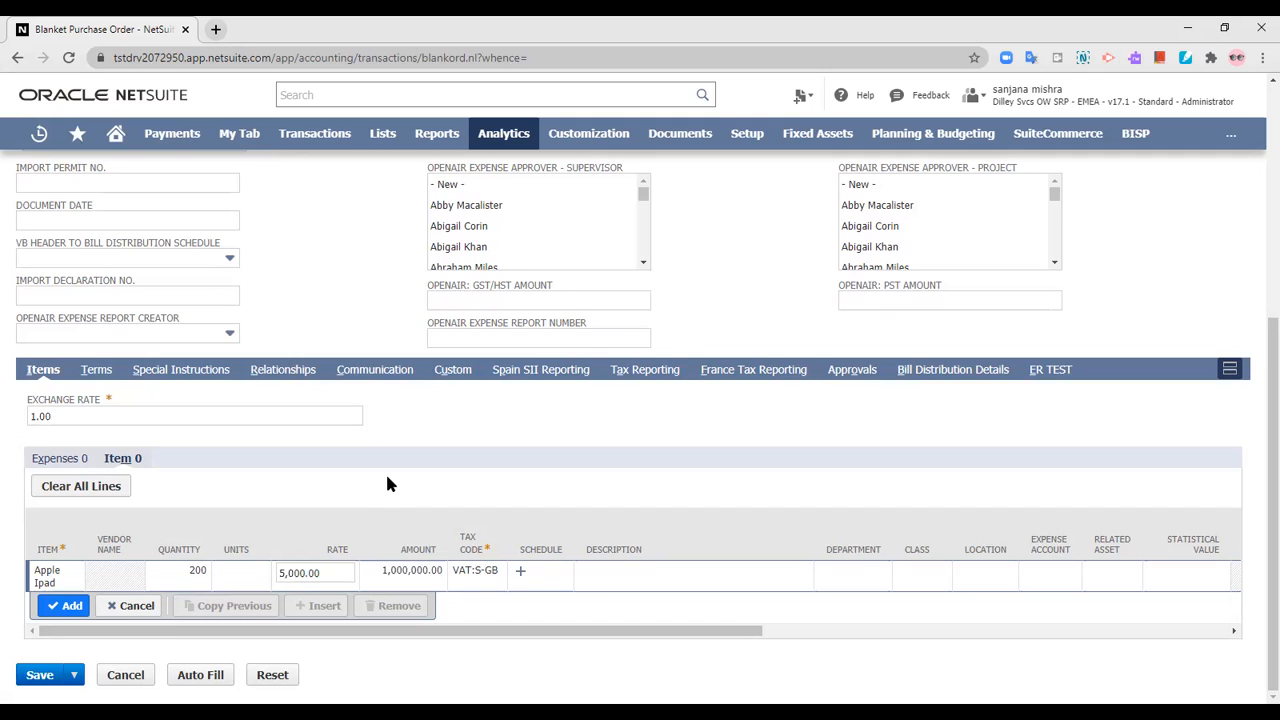
# - Open the Apple Ipad line's schedule and choose Manually for creating purchase orders
pyautogui.click(521, 575)
pyautogui.click(521, 576)
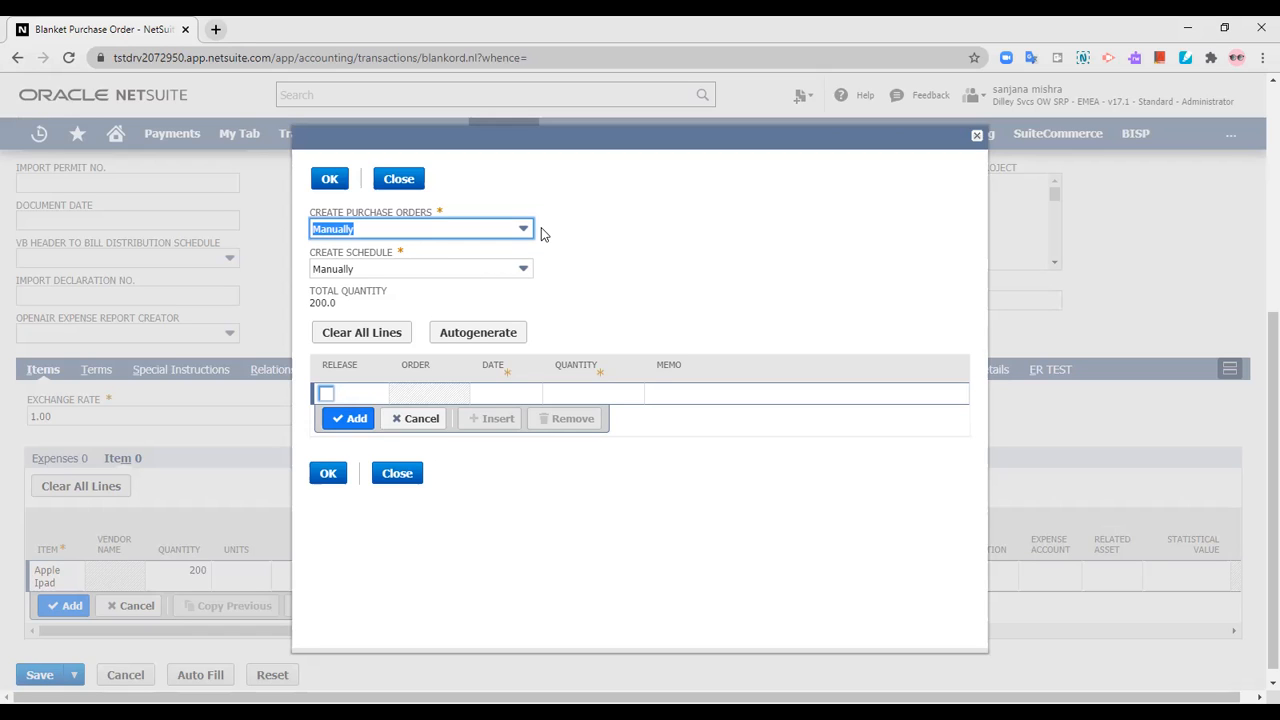
pyautogui.click(495, 230)
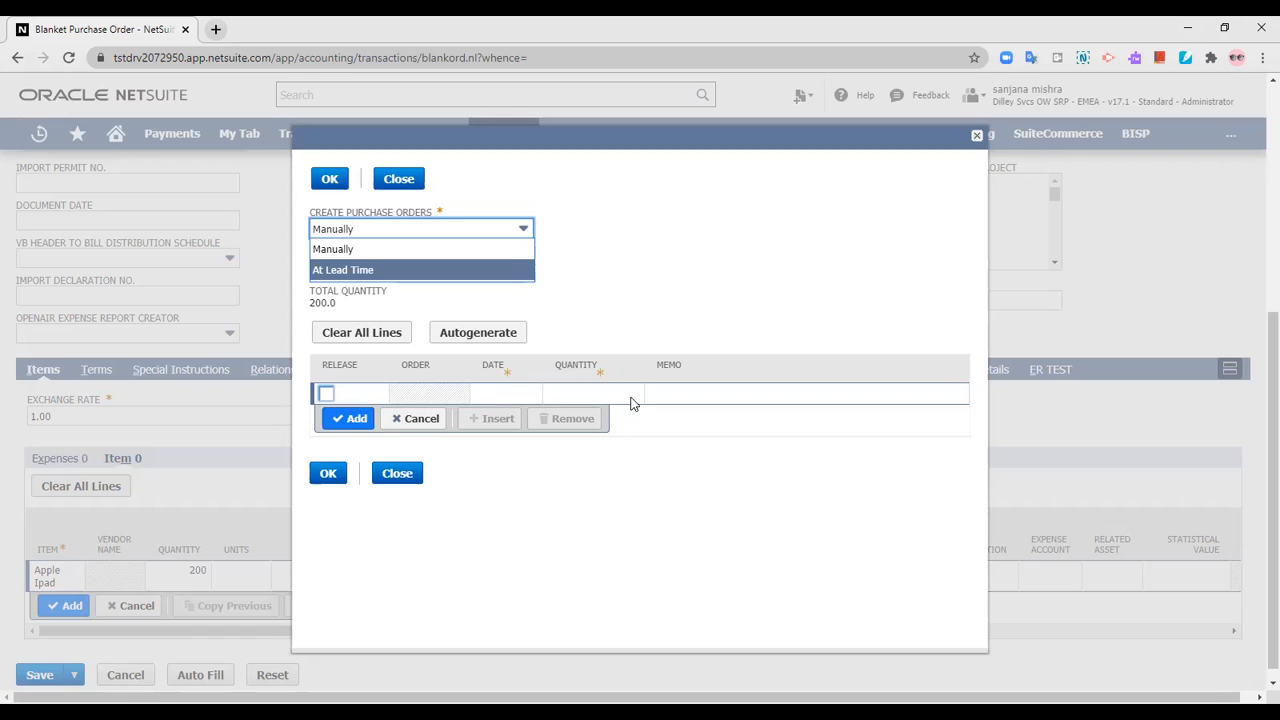
pyautogui.click(428, 250)
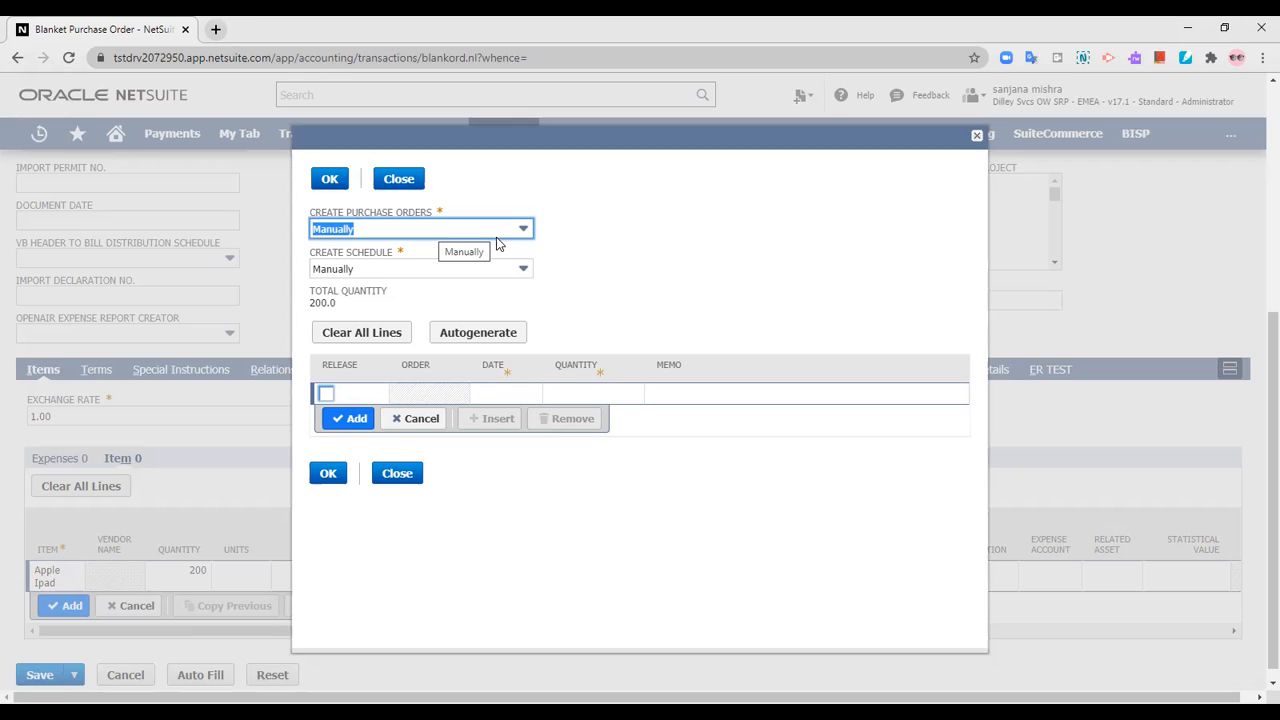
pyautogui.click(620, 253)
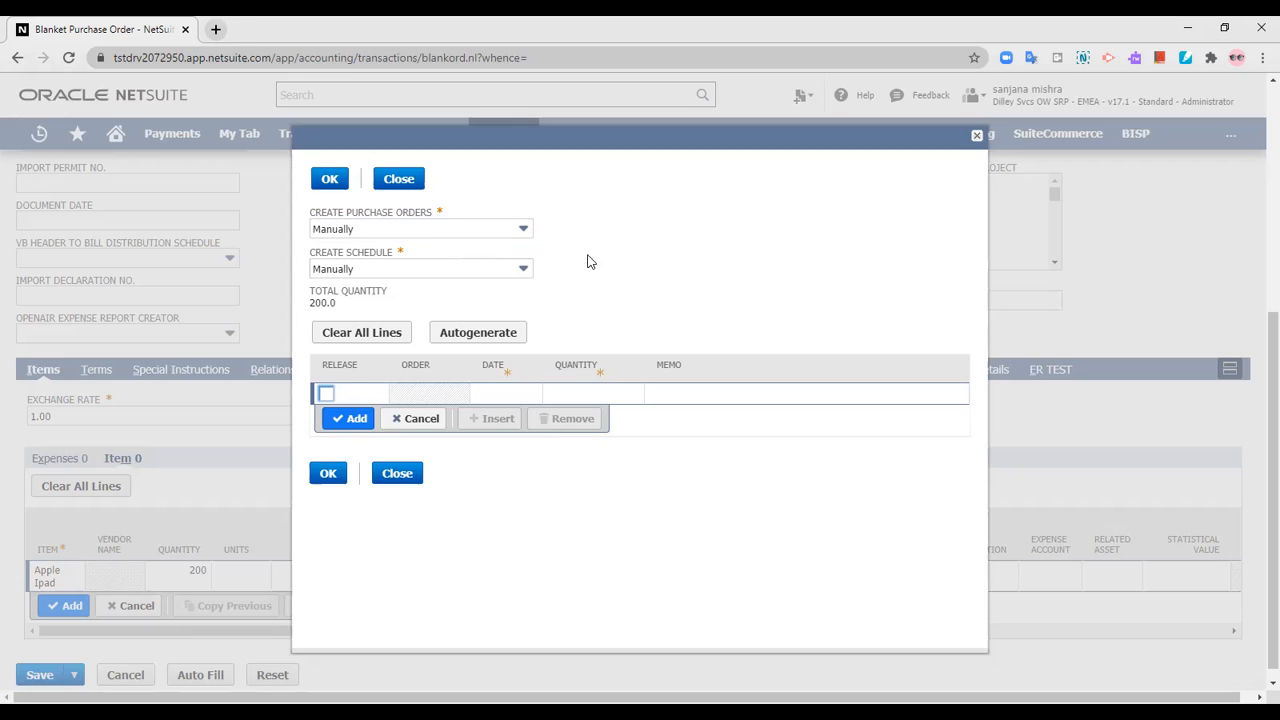
pyautogui.click(432, 232)
pyautogui.click(432, 232)
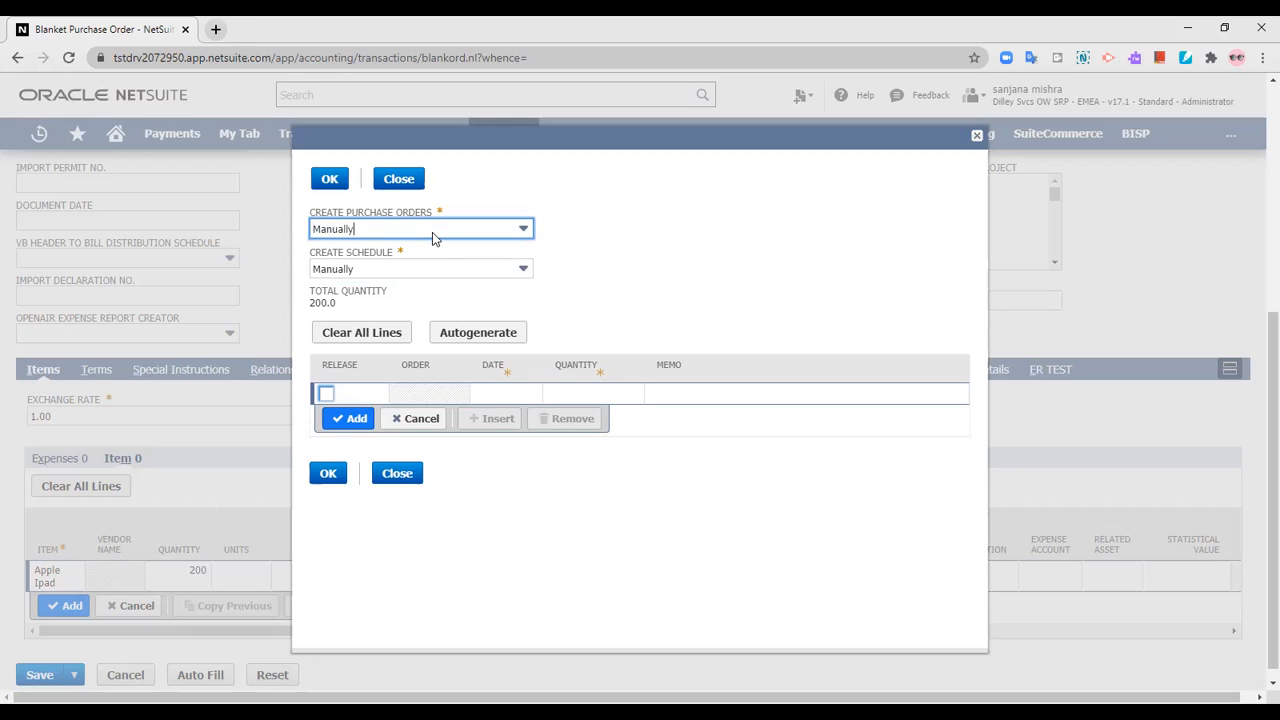
# - Set the schedule creation to Autogenerate with a Monthly release frequency
pyautogui.click(447, 269)
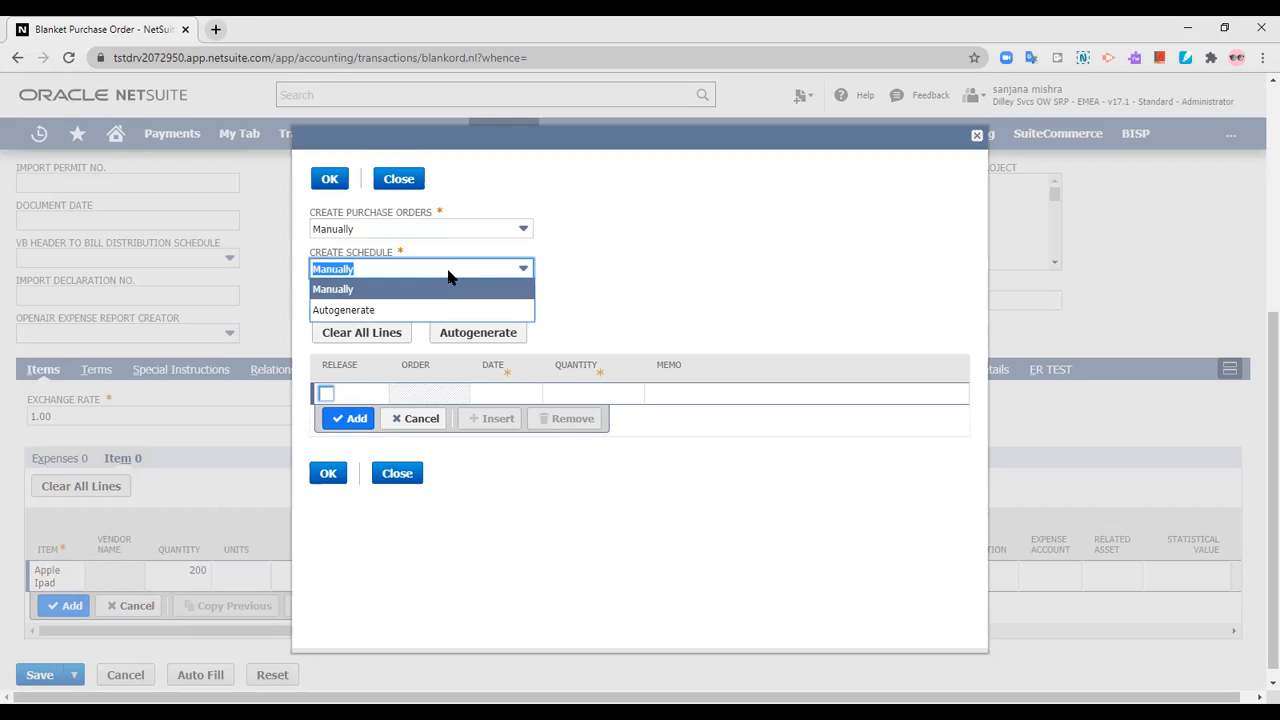
pyautogui.click(448, 276)
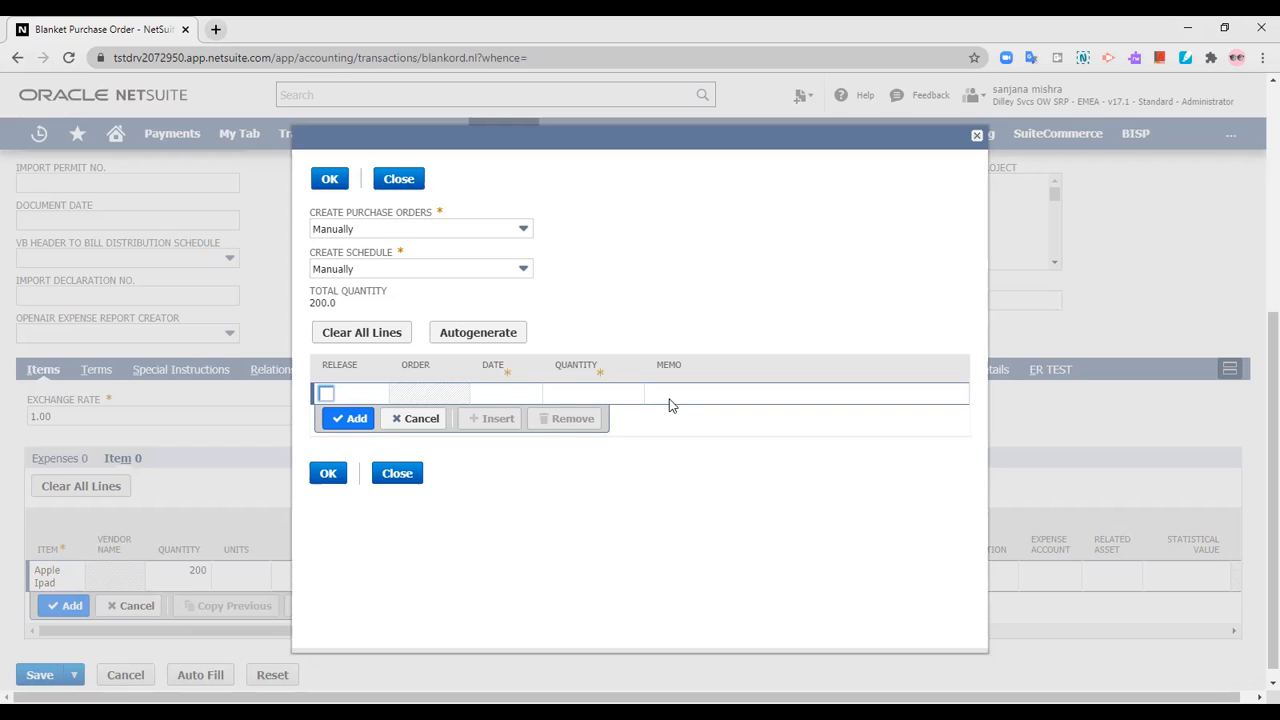
pyautogui.click(418, 268)
pyautogui.click(409, 308)
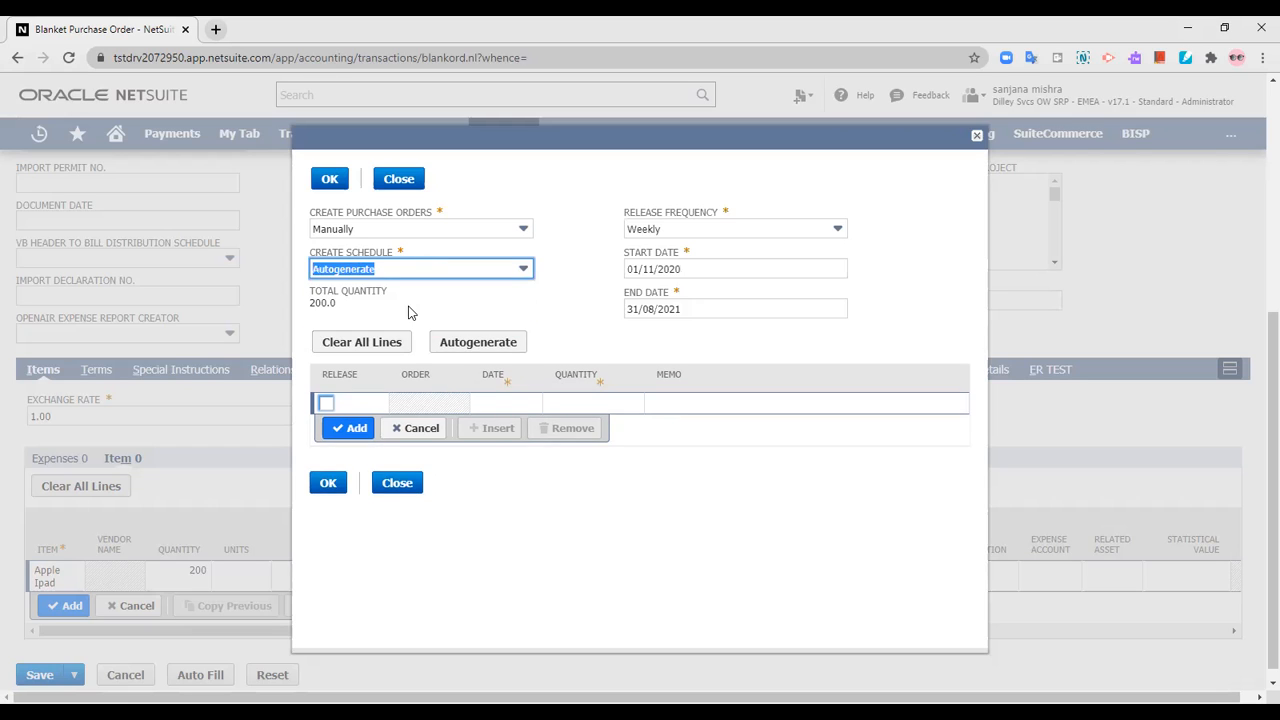
pyautogui.click(548, 313)
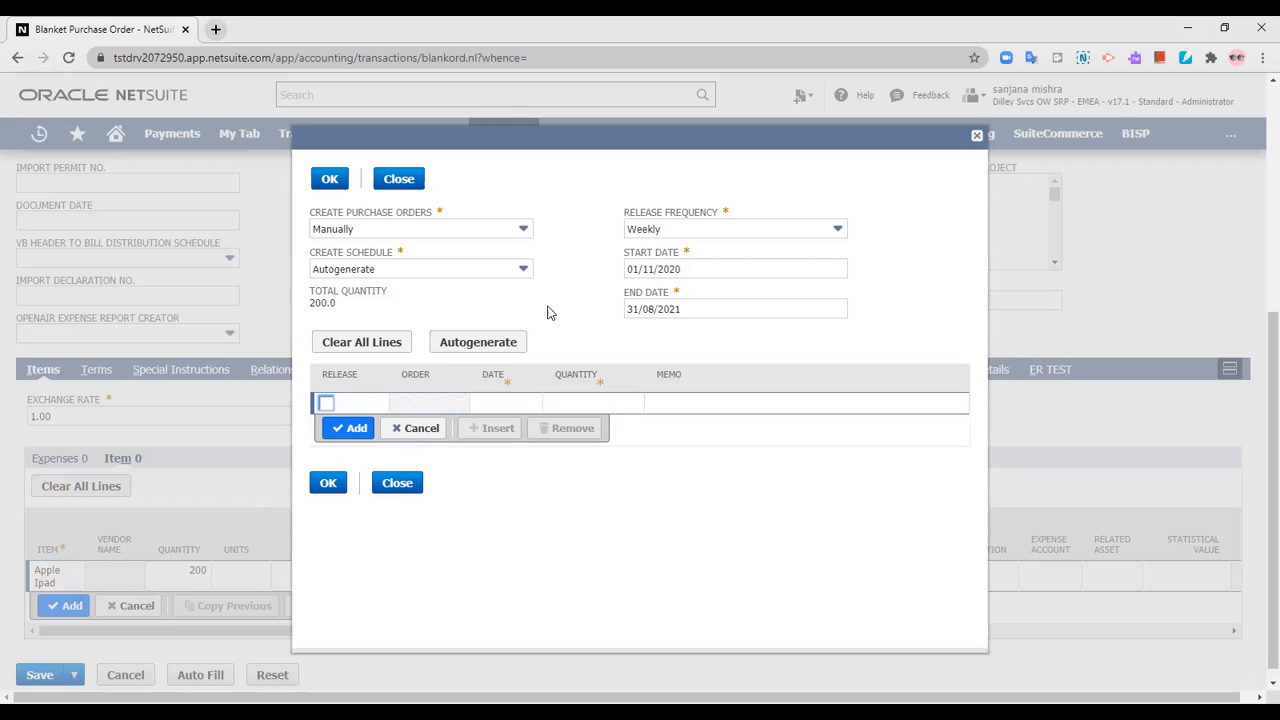
pyautogui.click(689, 232)
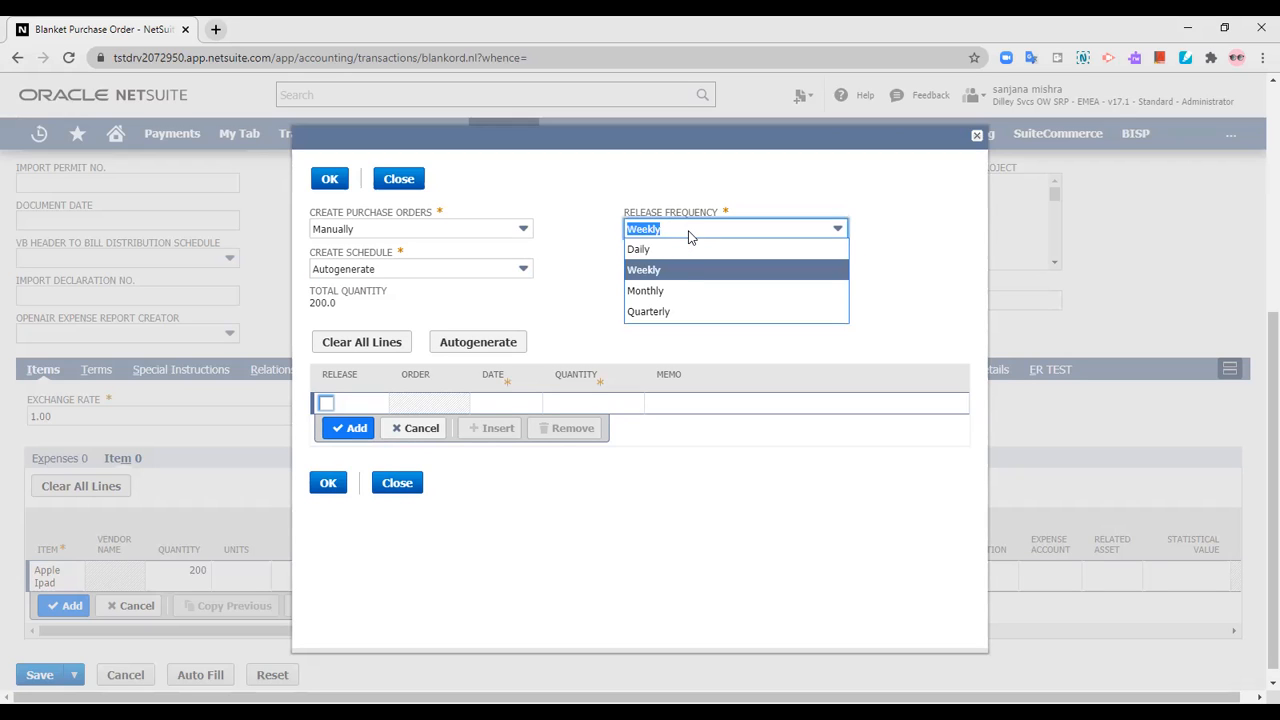
pyautogui.click(678, 290)
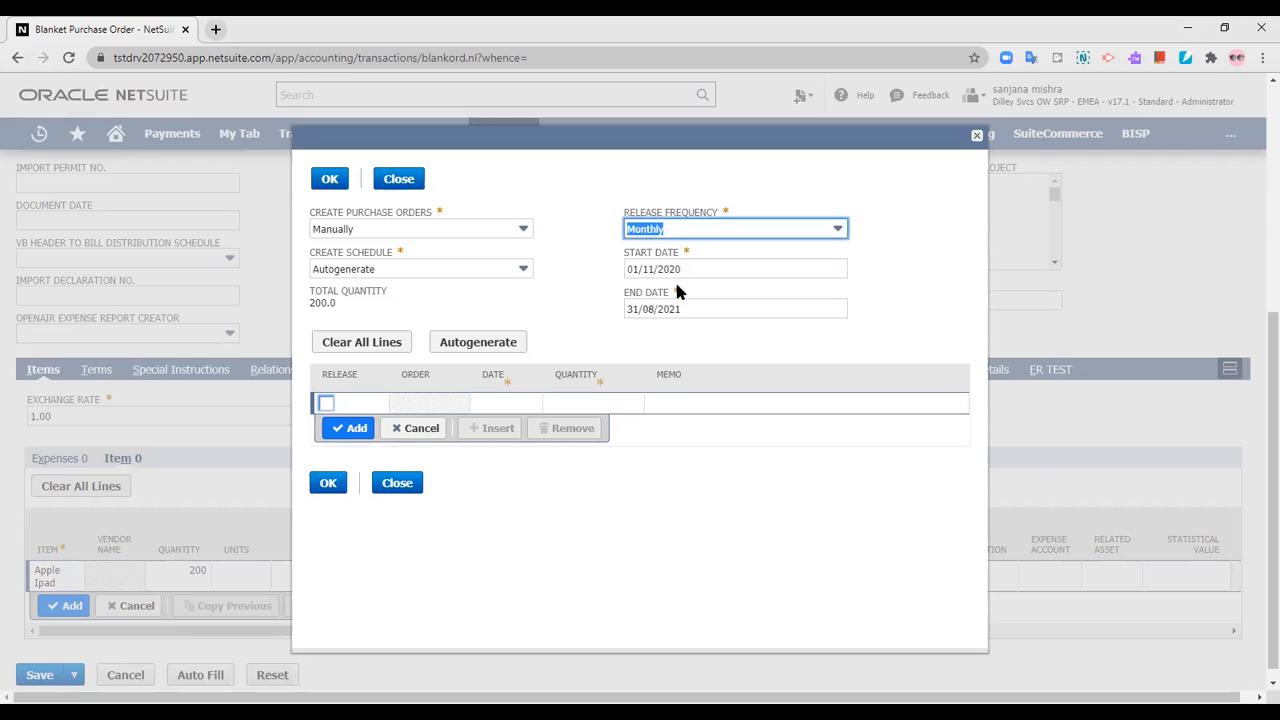
# - Set the release schedule's start date to 05/11/2020 and its end date to 05/08/2021
pyautogui.click(585, 250)
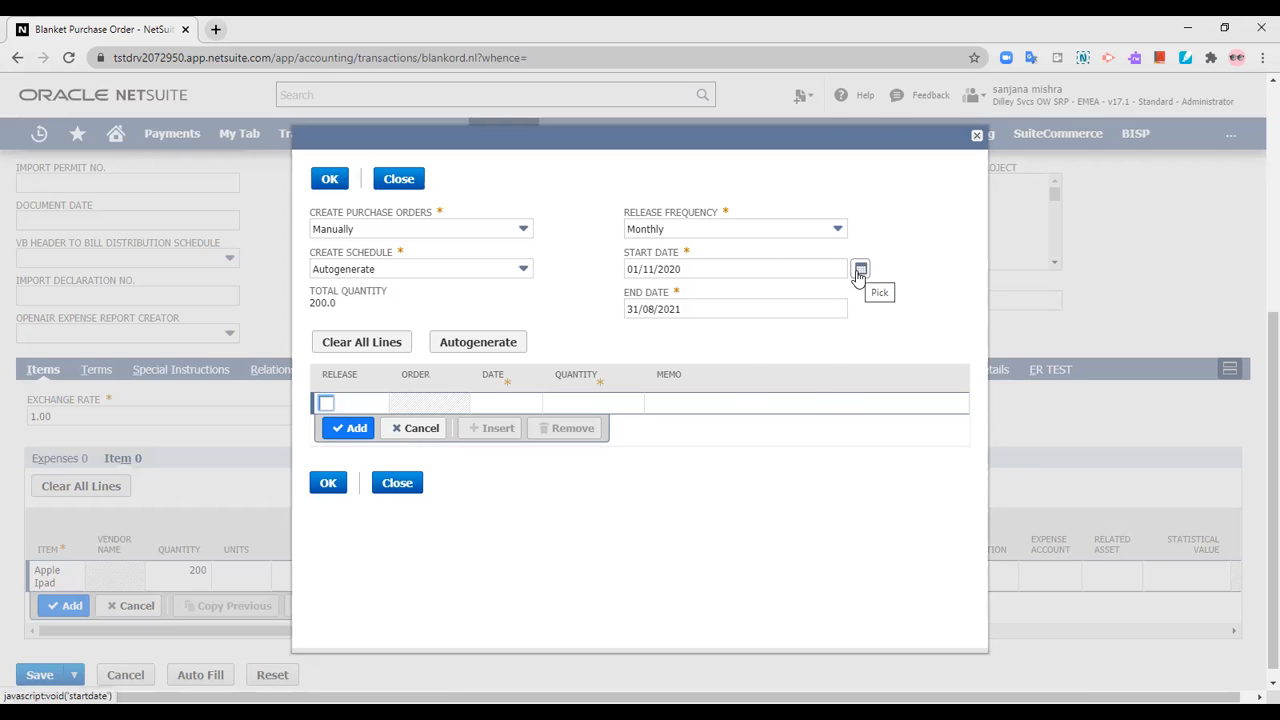
pyautogui.click(858, 273)
pyautogui.click(815, 336)
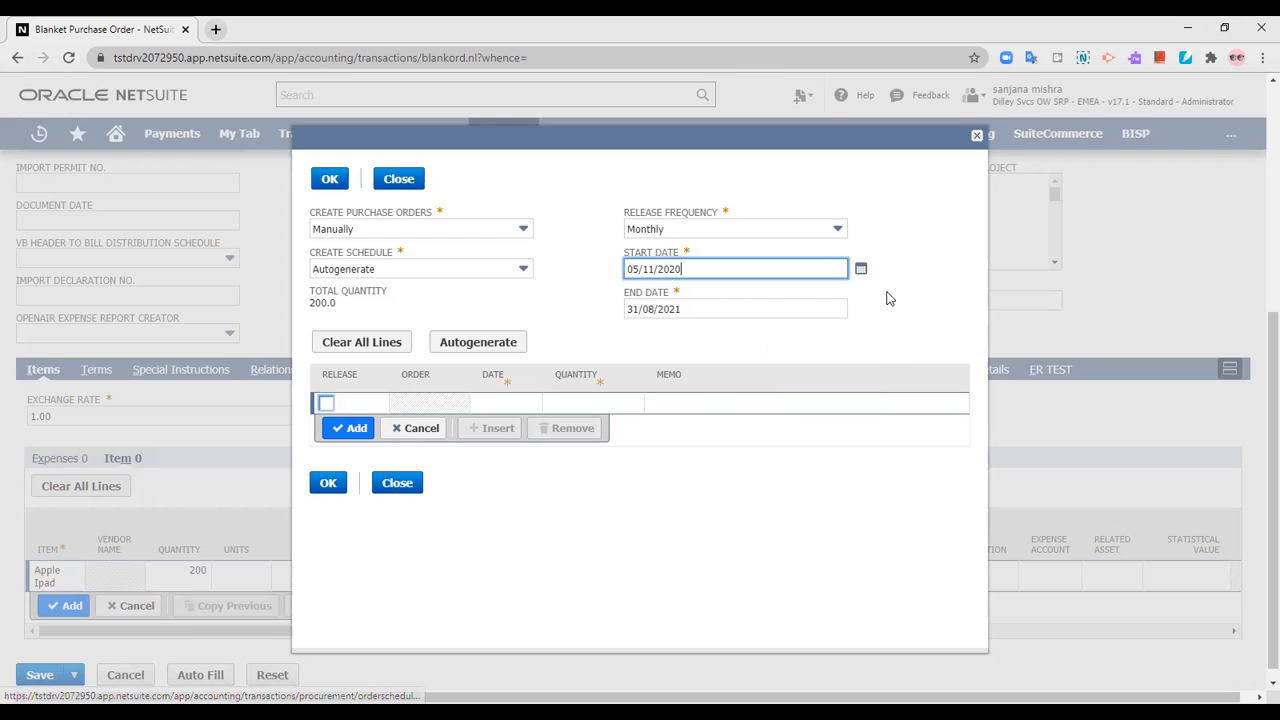
pyautogui.click(858, 310)
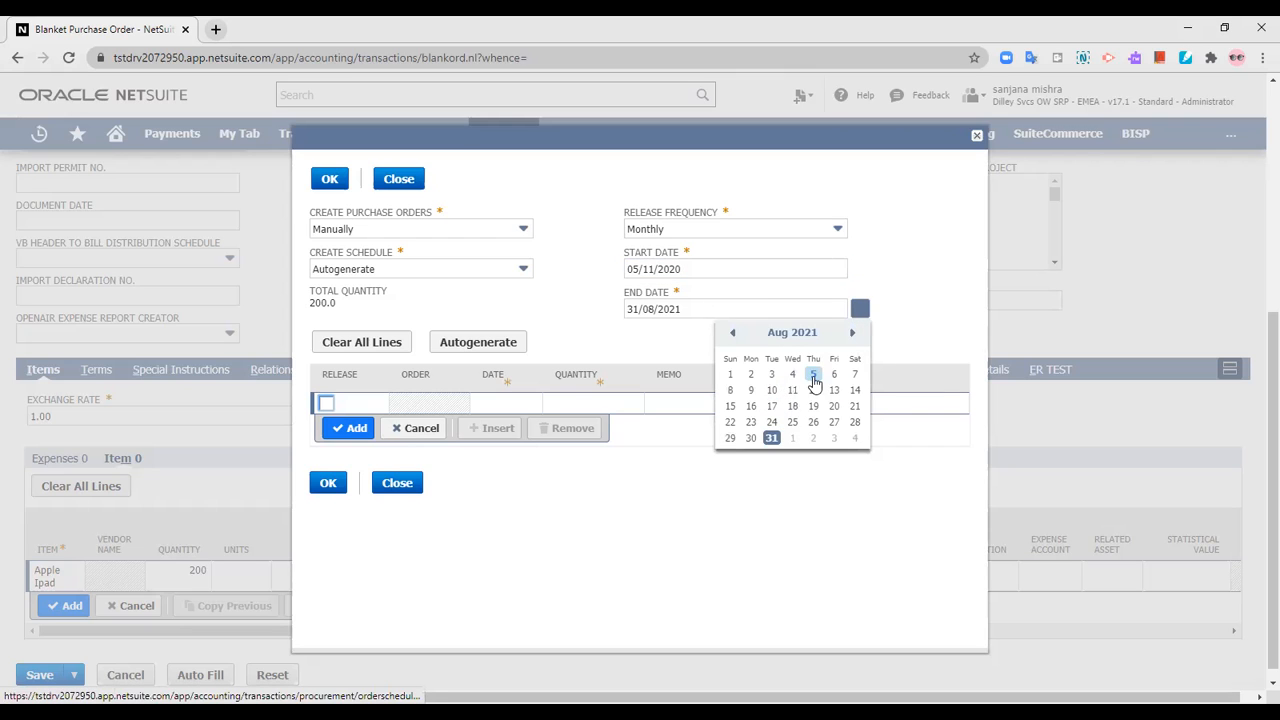
pyautogui.click(813, 374)
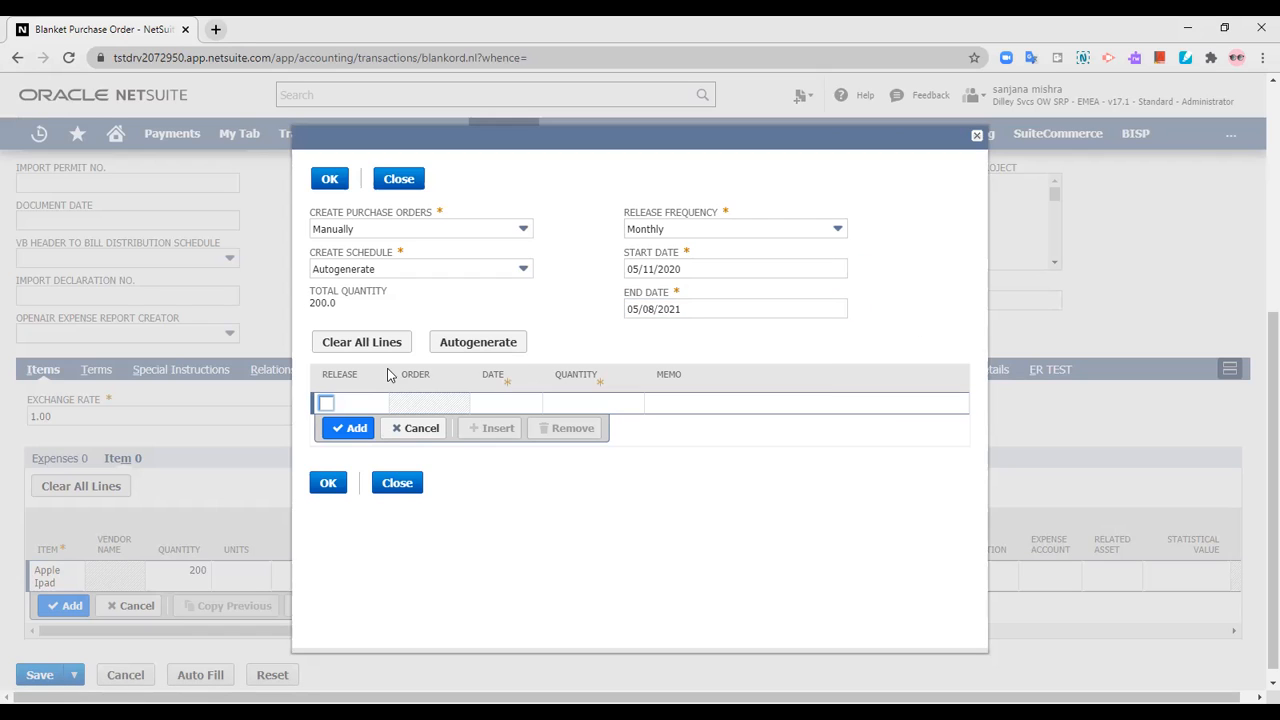
# - Autogenerate the monthly release lines for the Apple Ipad schedule and review their dates and quantities
pyautogui.click(483, 352)
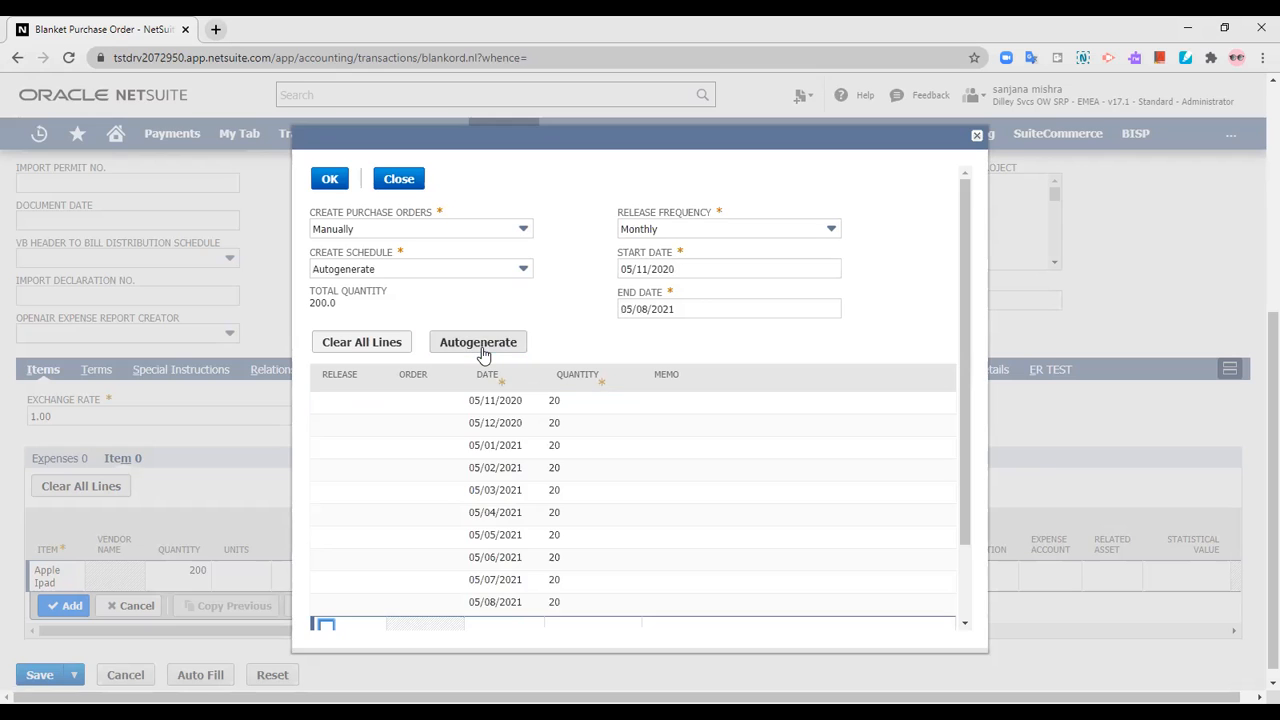
pyautogui.scroll(4, 568, 521)
pyautogui.scroll(-4, 568, 521)
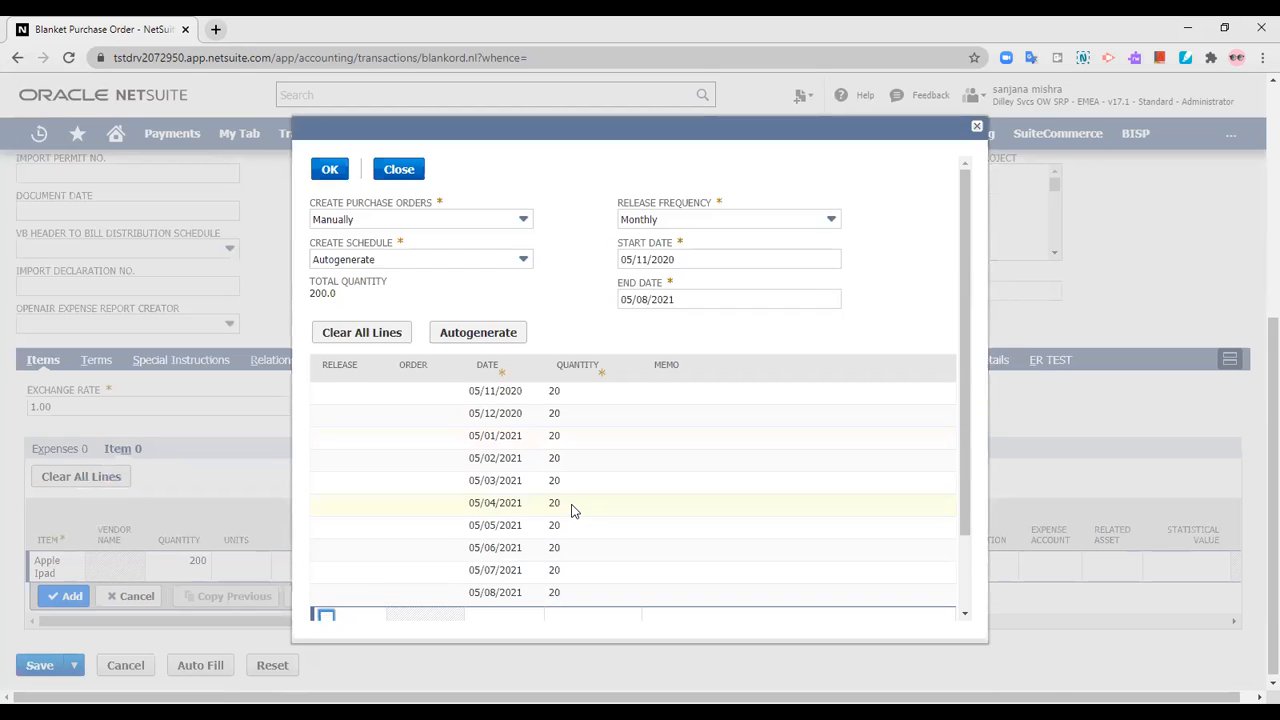
pyautogui.scroll(-2, 686, 490)
pyautogui.scroll(2, 686, 490)
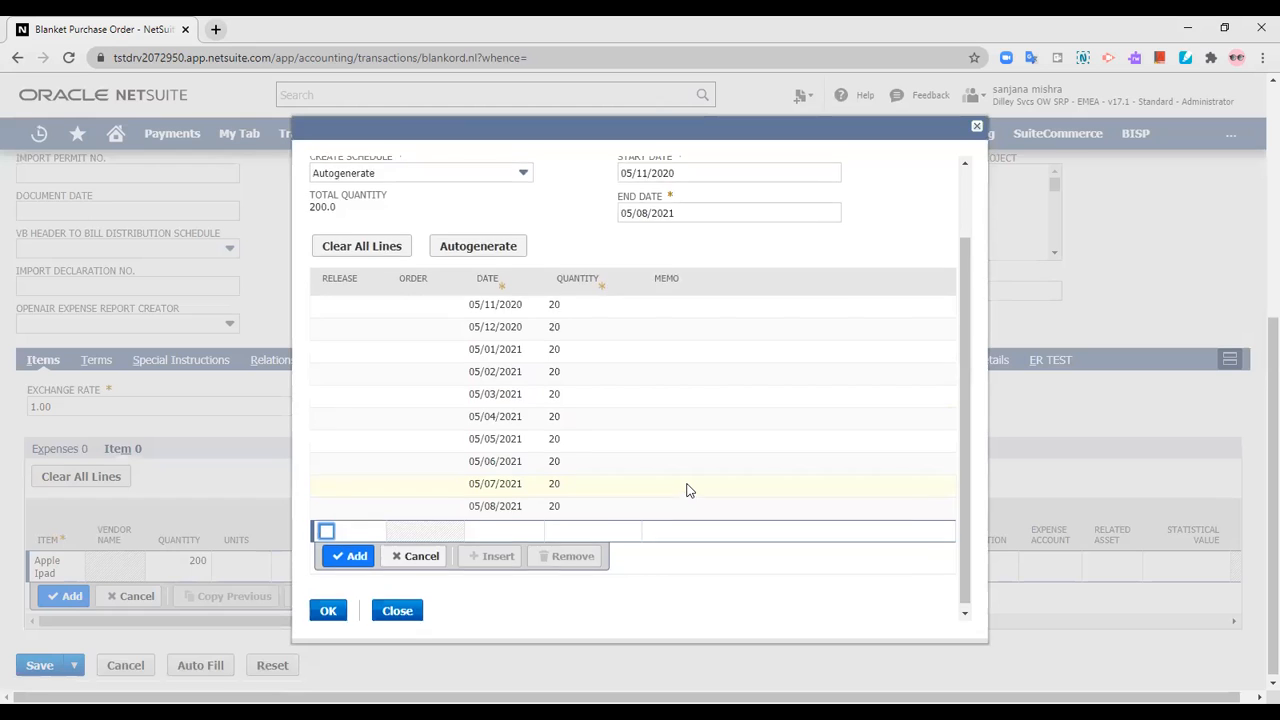
pyautogui.scroll(-2, 686, 490)
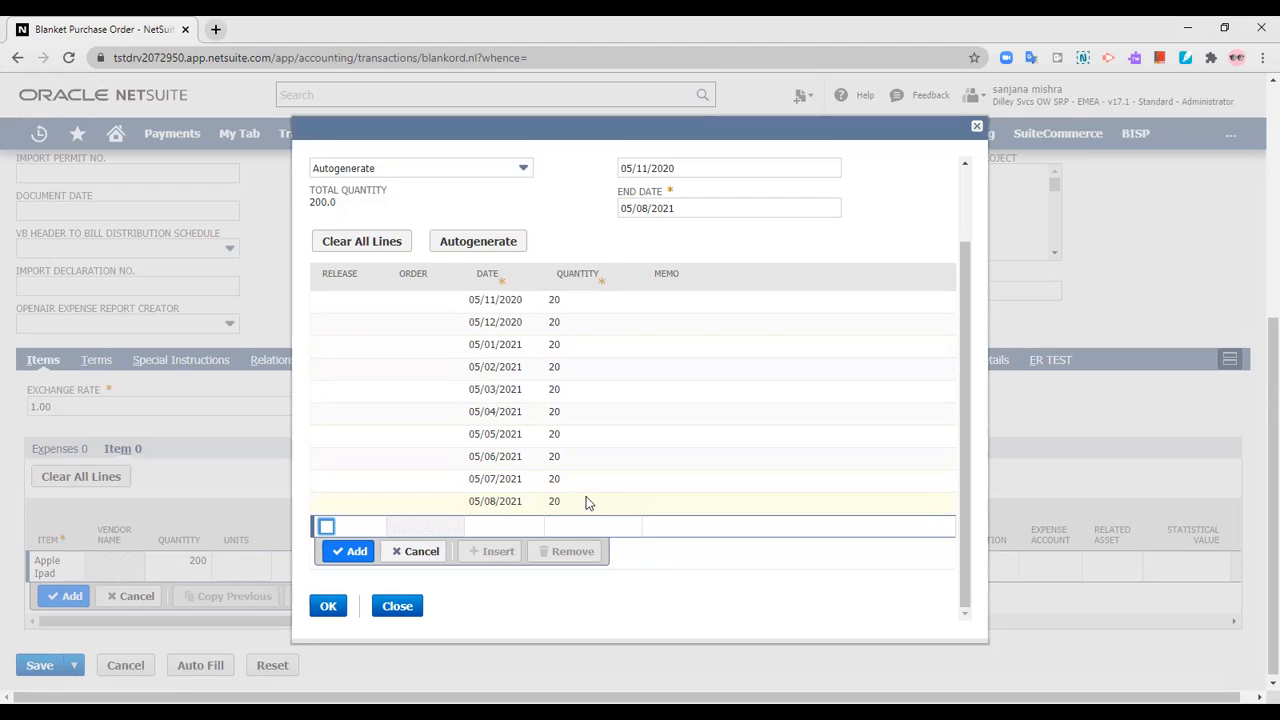
pyautogui.scroll(1, 589, 492)
pyautogui.scroll(-1, 589, 503)
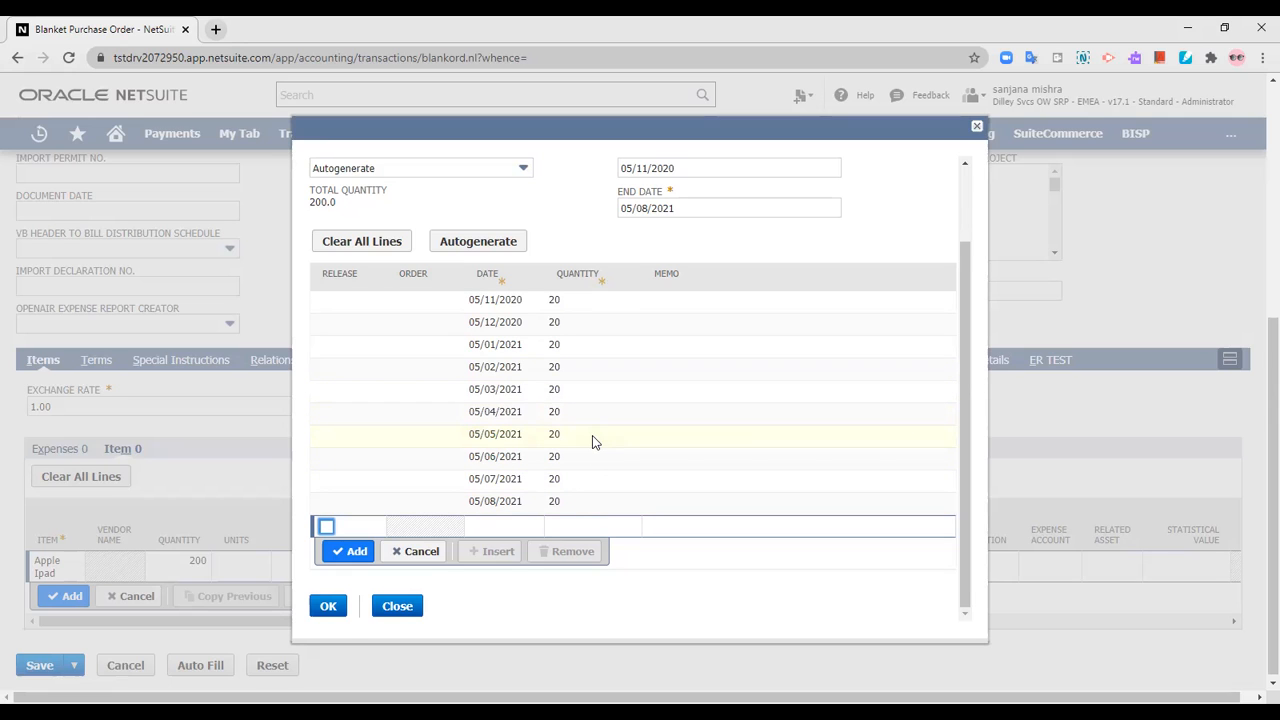
pyautogui.scroll(2, 592, 435)
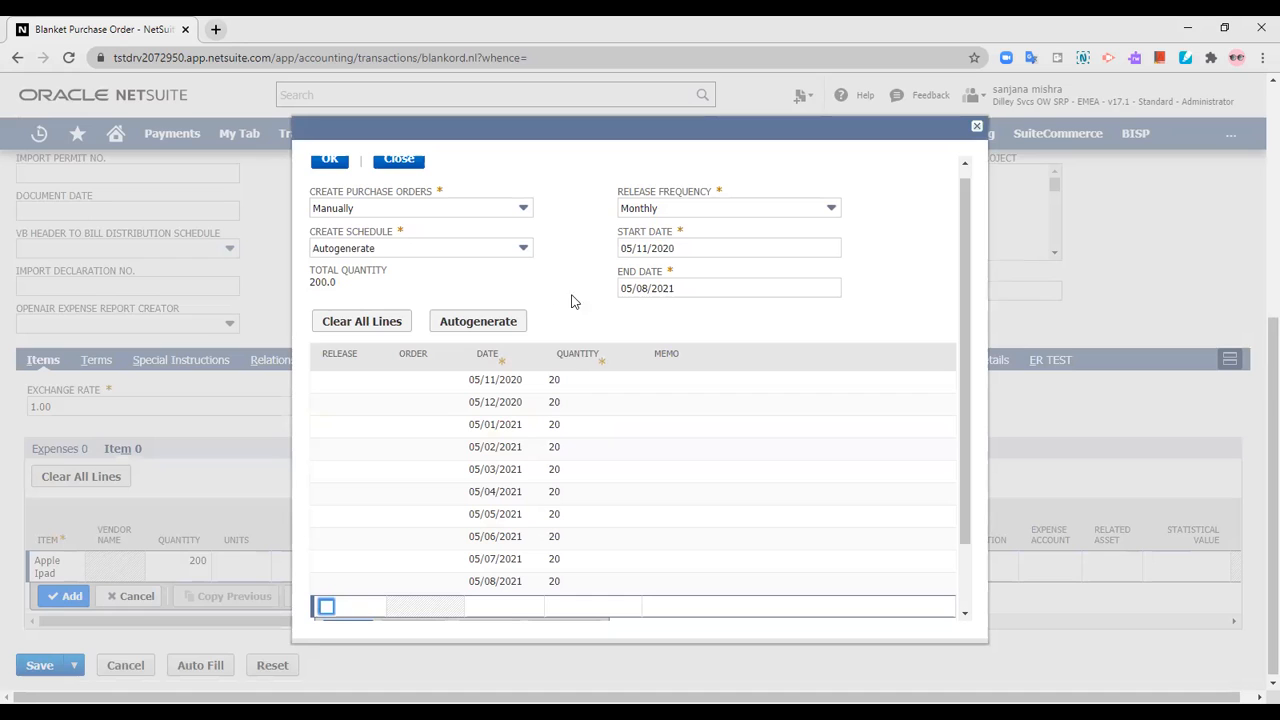
# - Try Manually for creating the schedule and open the 05/03/2021 and 05/06/2021 release quantities for editing
pyautogui.click(426, 391)
pyautogui.click(420, 432)
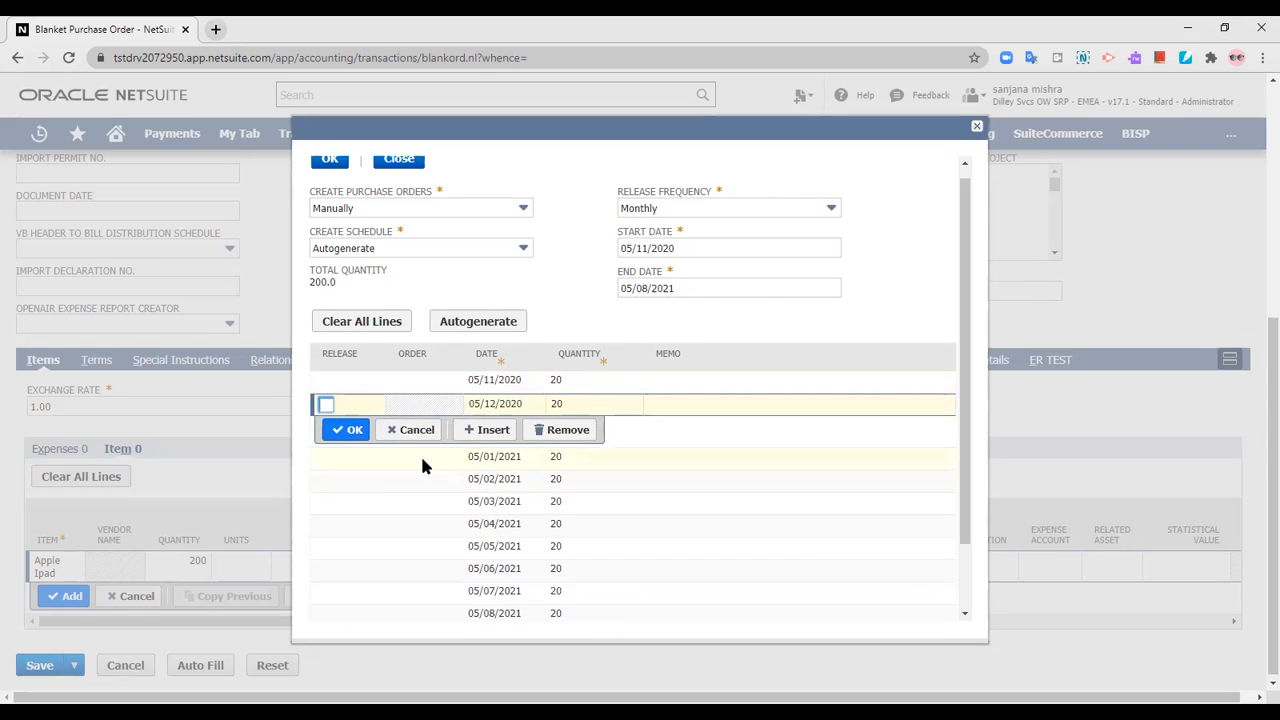
pyautogui.click(421, 460)
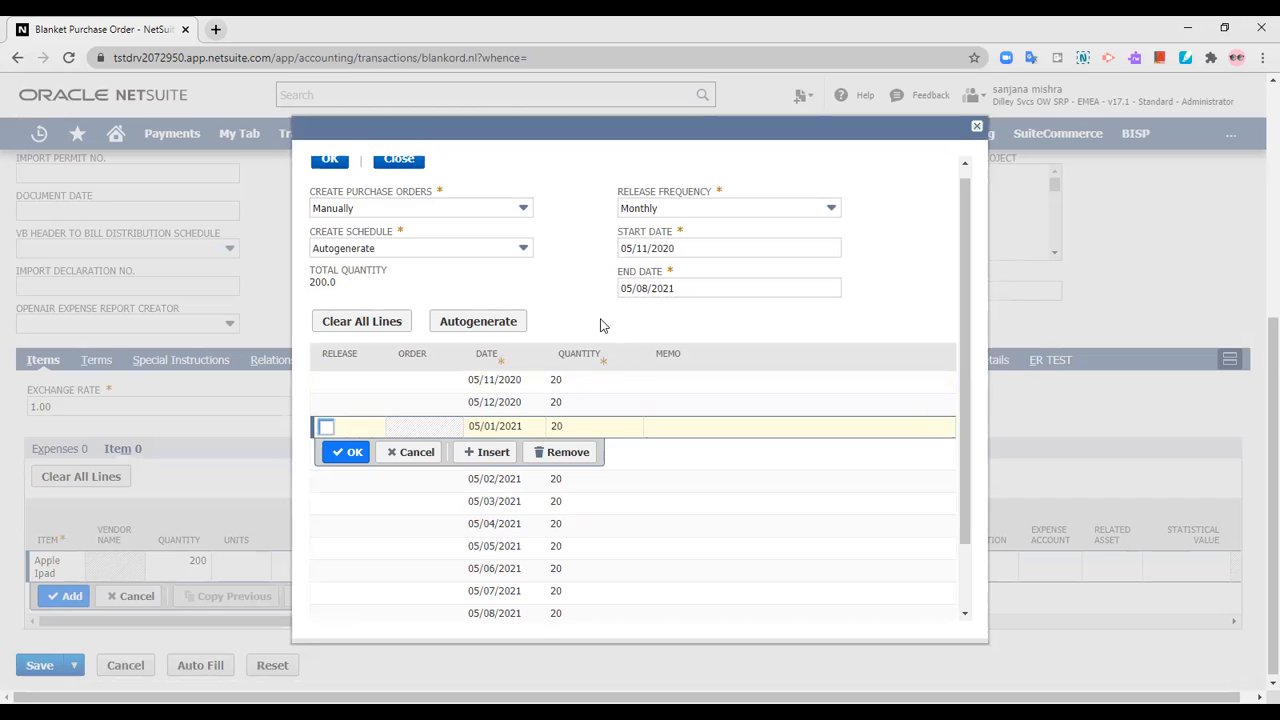
pyautogui.click(385, 252)
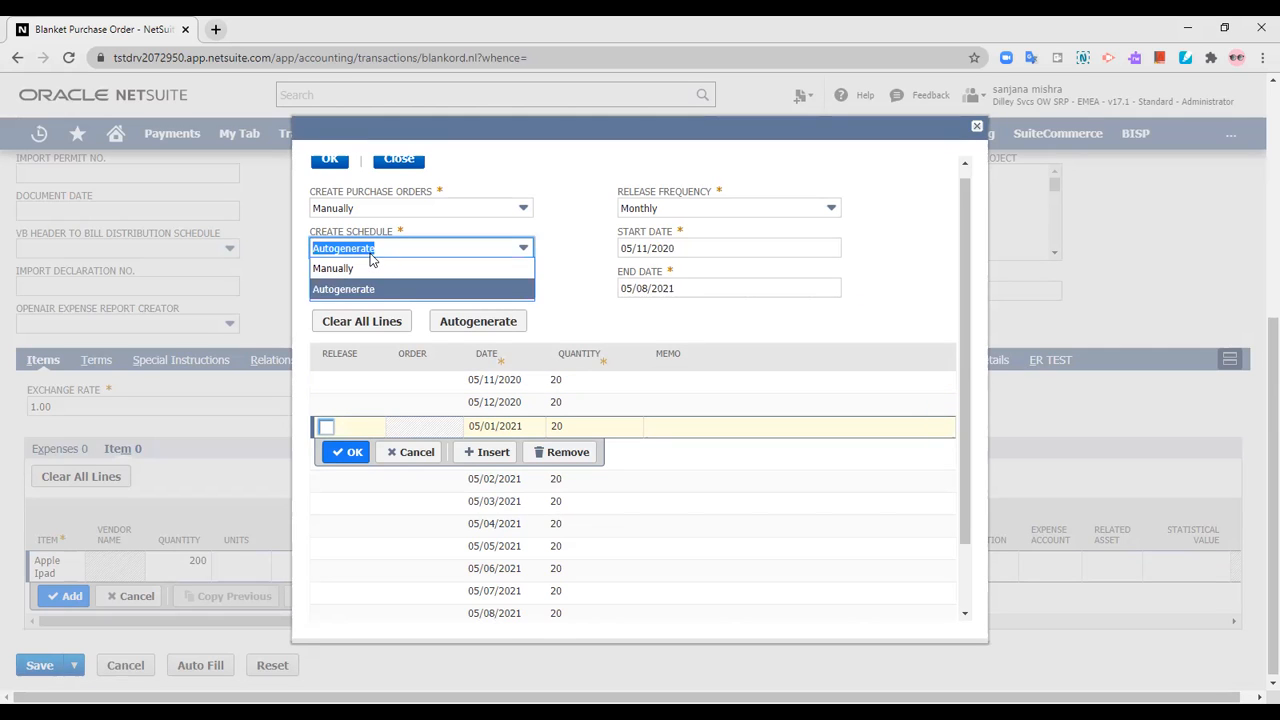
pyautogui.click(366, 272)
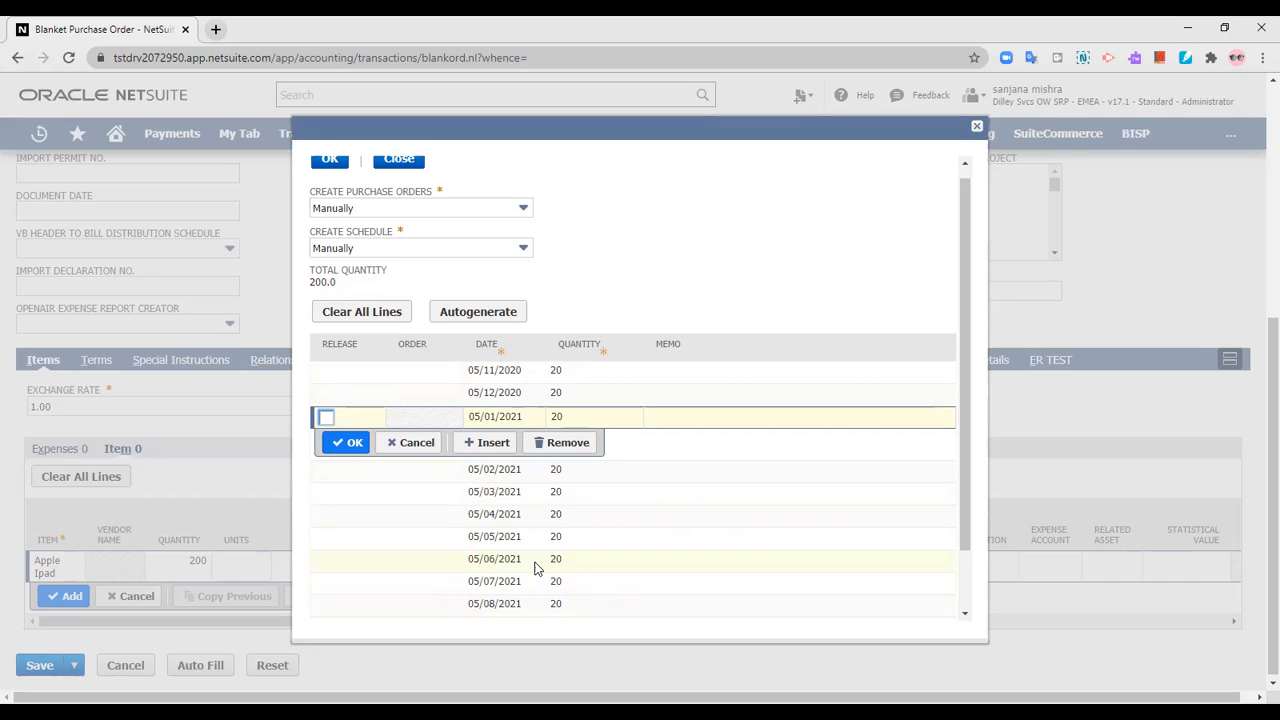
pyautogui.click(548, 495)
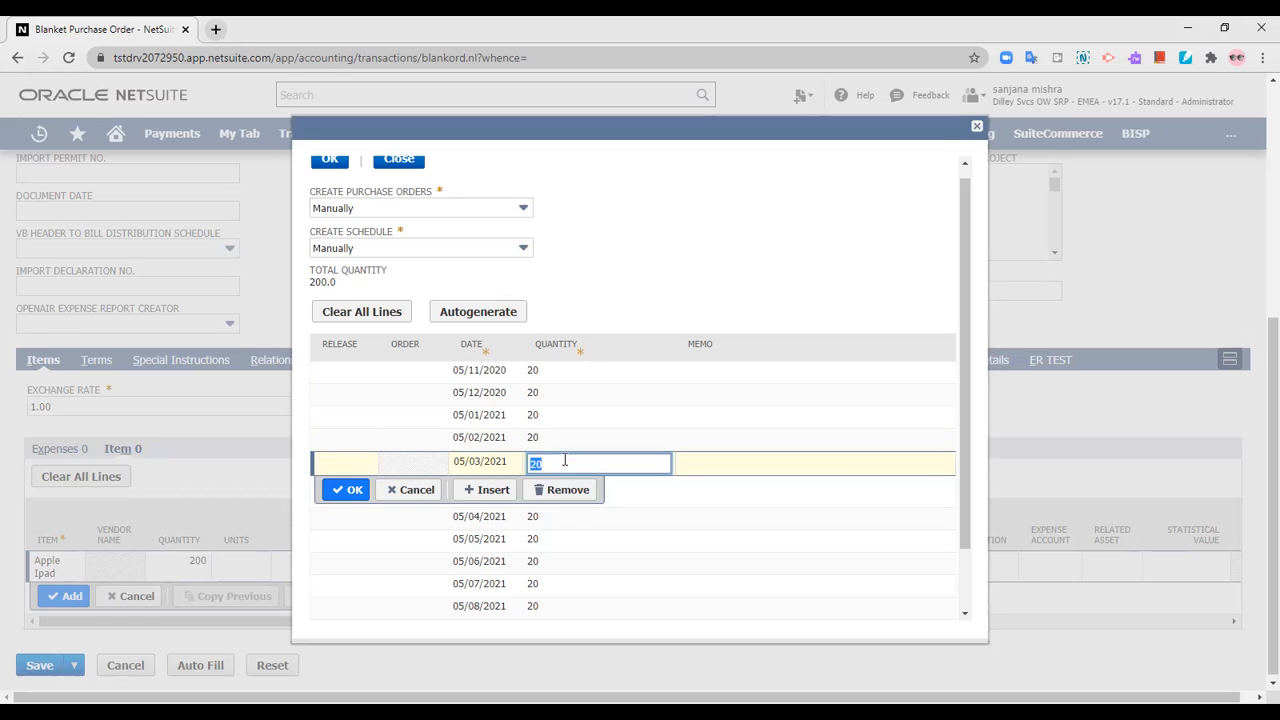
pyautogui.click(557, 561)
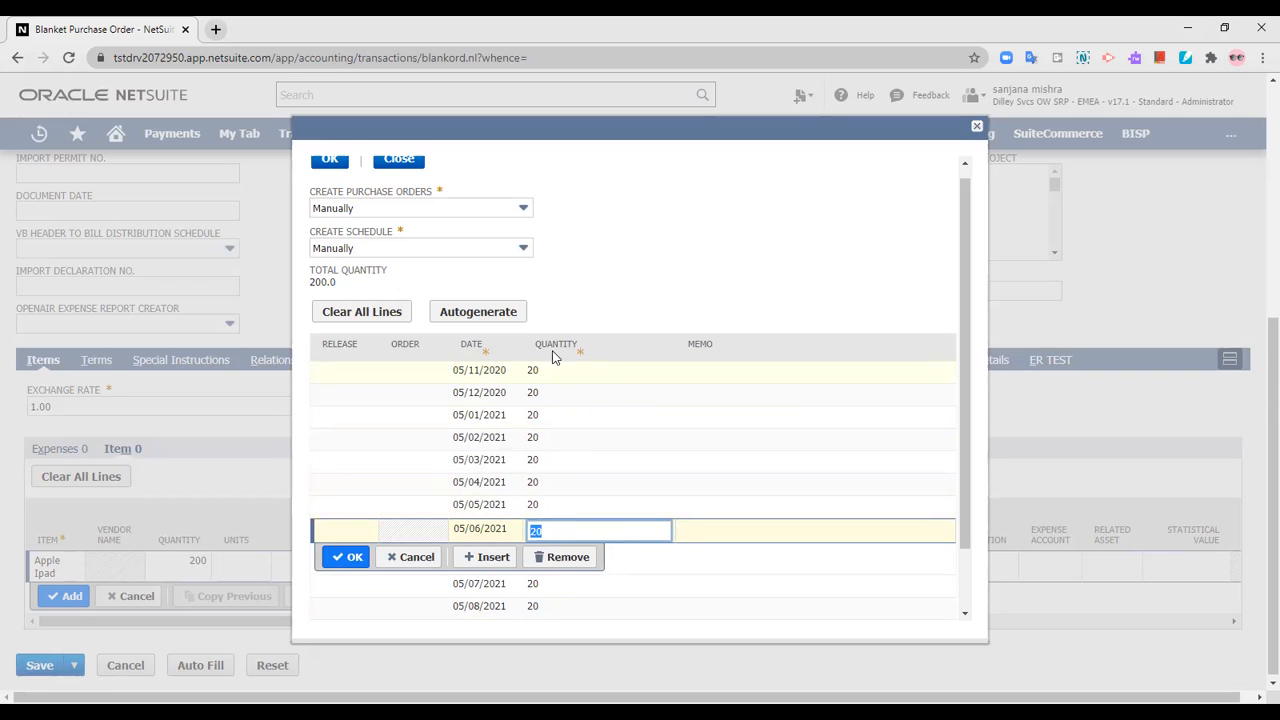
# - Set the schedule creation back to Autogenerate and accept the Apple Ipad release schedule
pyautogui.click(497, 250)
pyautogui.click(485, 290)
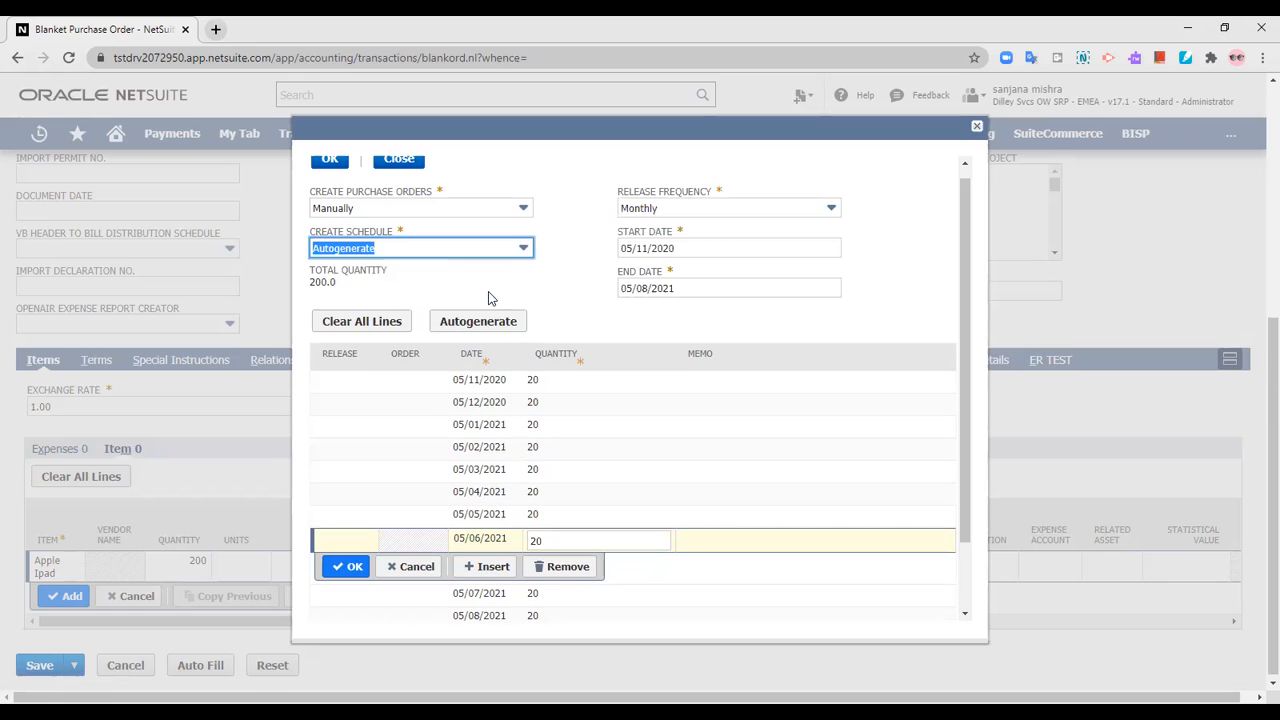
pyautogui.click(576, 305)
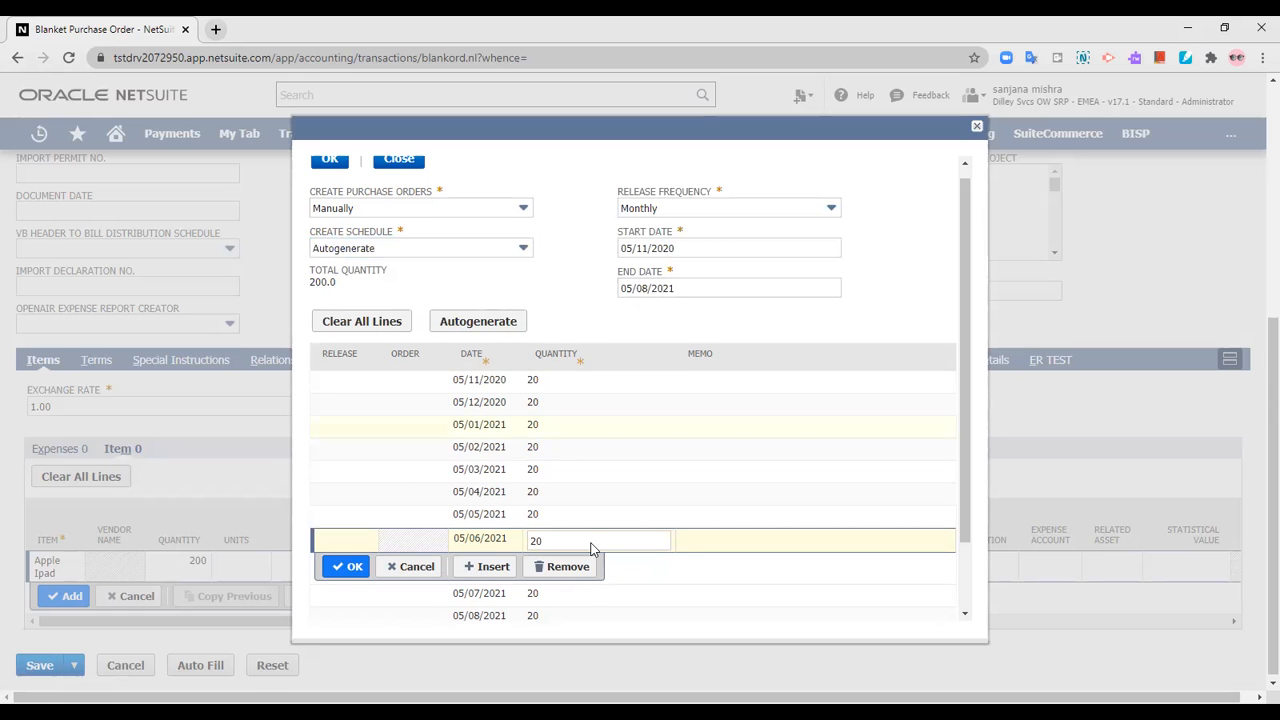
pyautogui.scroll(-1, 575, 510)
pyautogui.scroll(1, 523, 514)
pyautogui.scroll(-1, 528, 523)
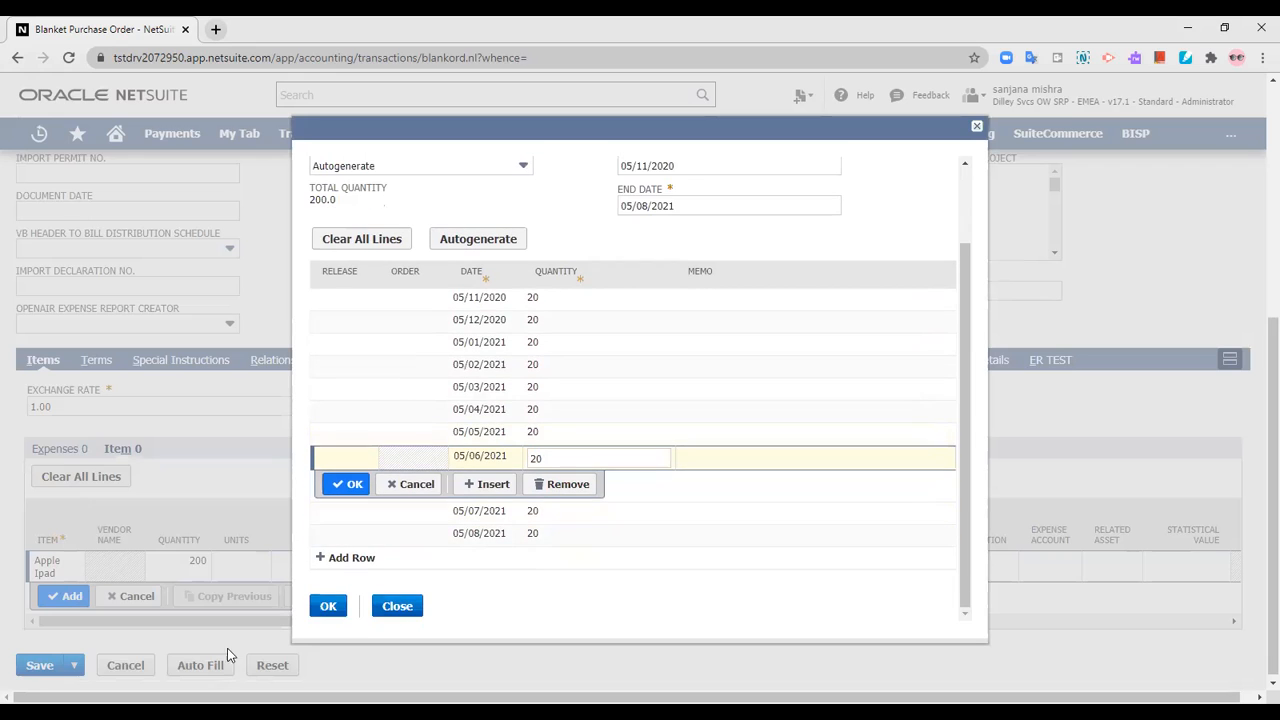
pyautogui.click(326, 610)
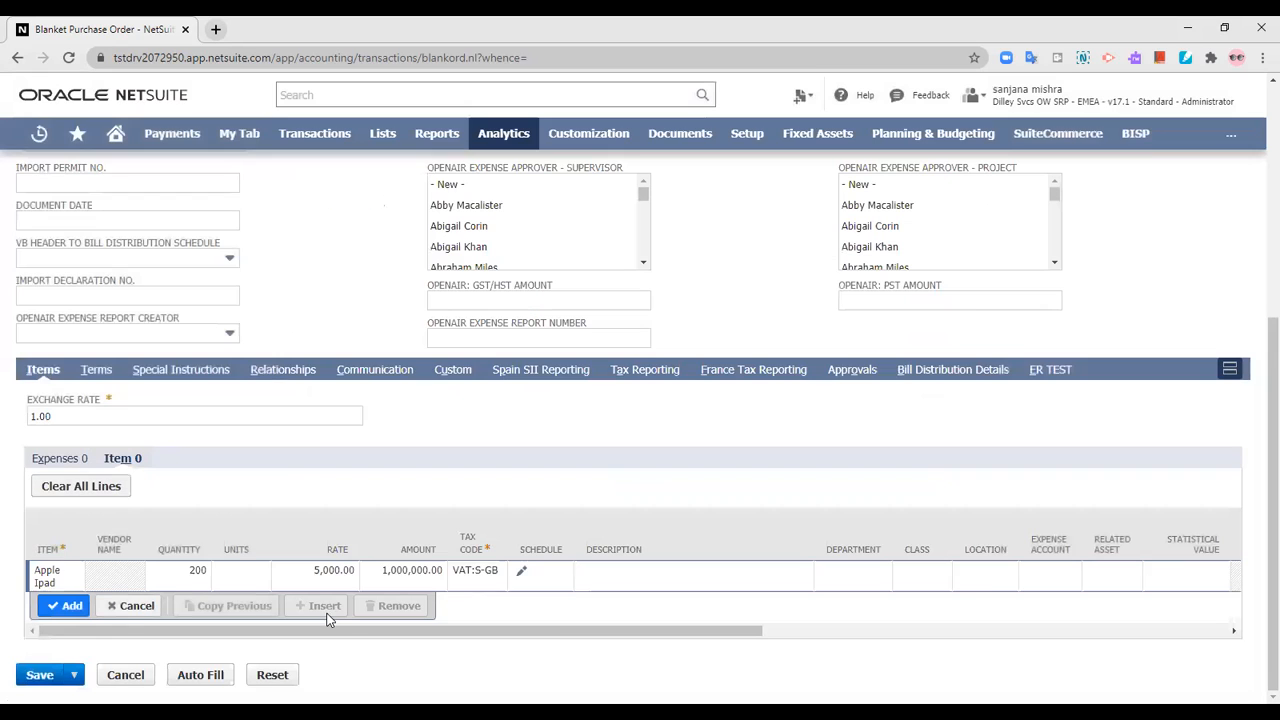
# - Reopen the Apple Ipad line's schedule, review the release dates and quantities, and accept it unchanged
pyautogui.click(521, 574)
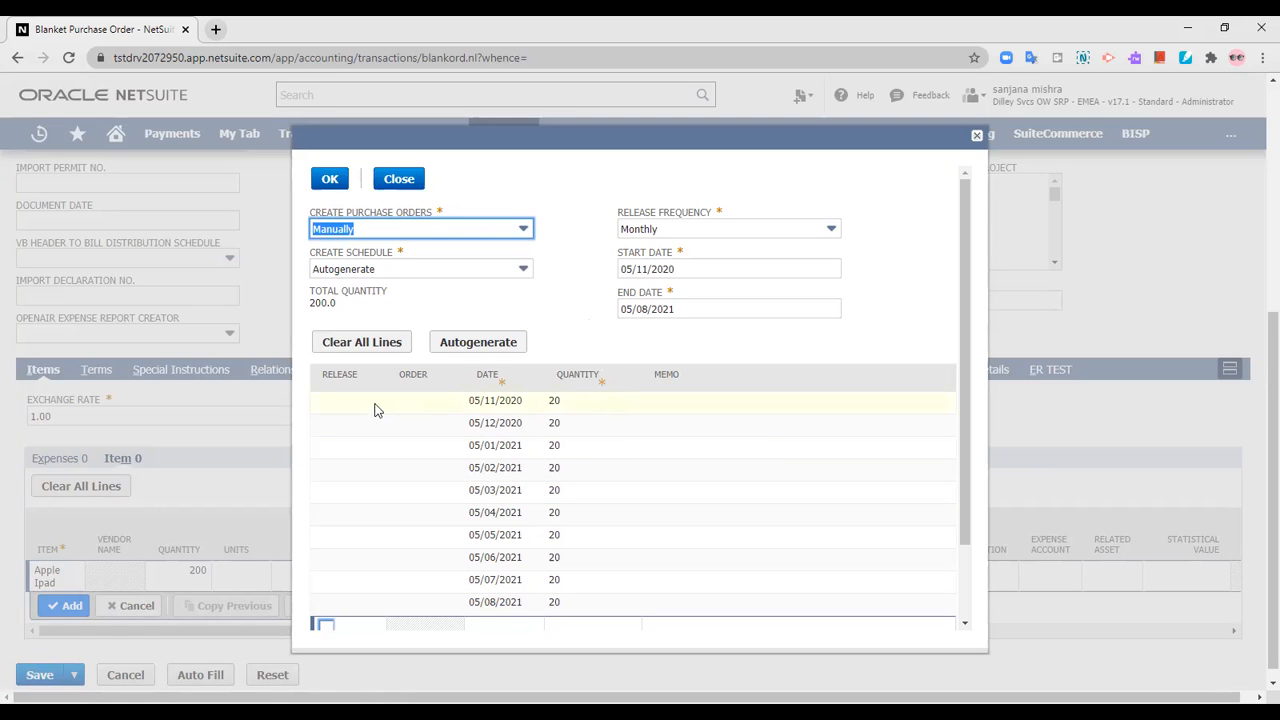
pyautogui.scroll(-1, 474, 417)
pyautogui.scroll(1, 478, 423)
pyautogui.scroll(1, 488, 424)
pyautogui.scroll(-1, 555, 440)
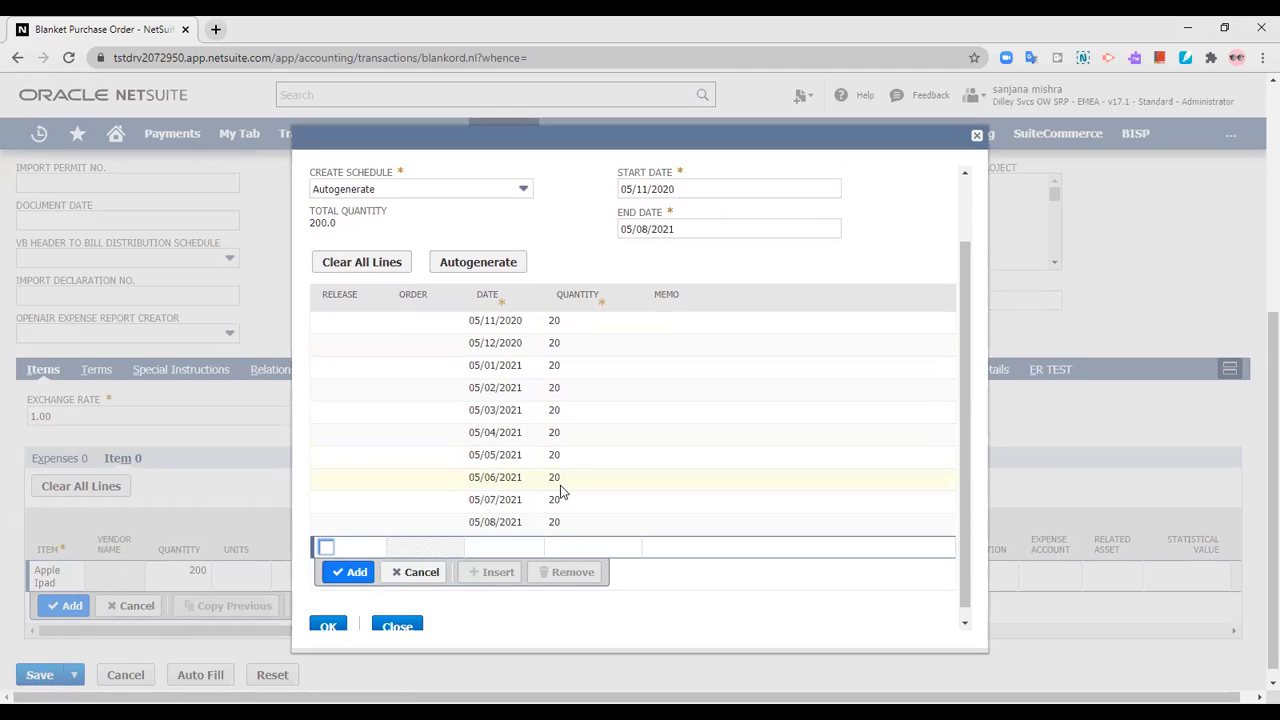
pyautogui.scroll(1, 563, 491)
pyautogui.scroll(-2, 443, 491)
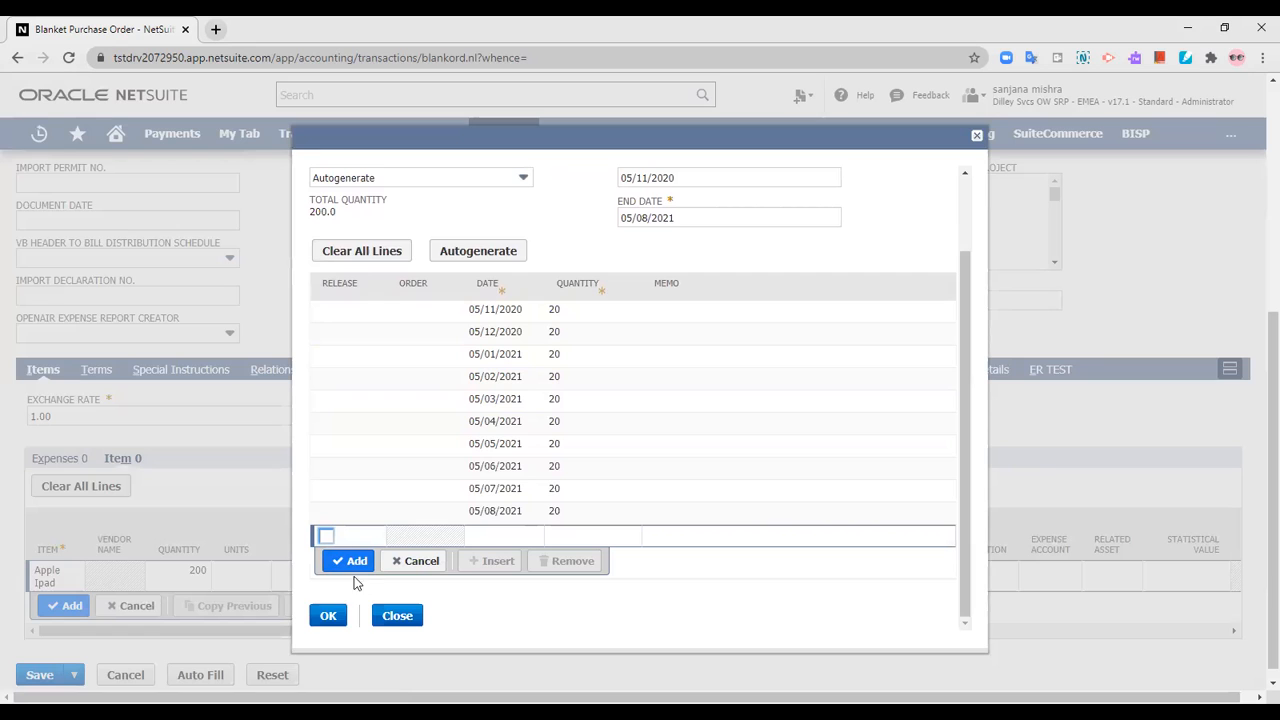
pyautogui.click(327, 617)
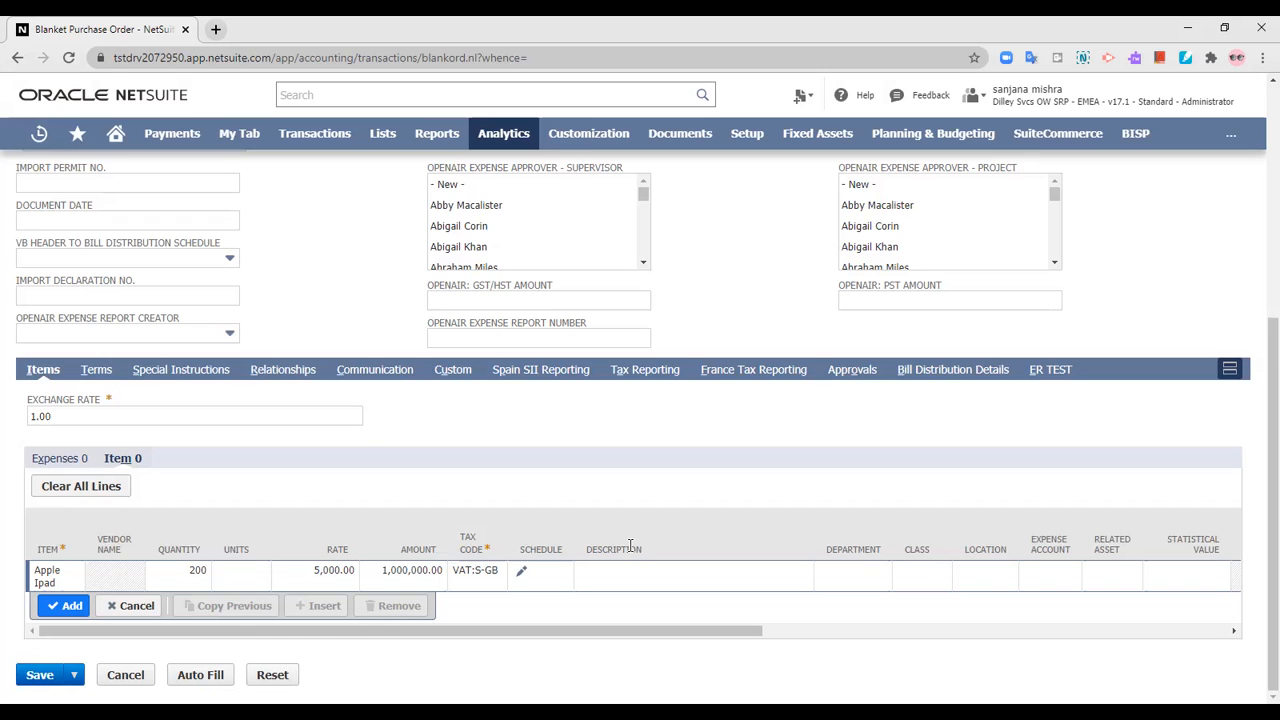
# - Set the blanket purchase order's payment terms to Net 15
pyautogui.click(95, 370)
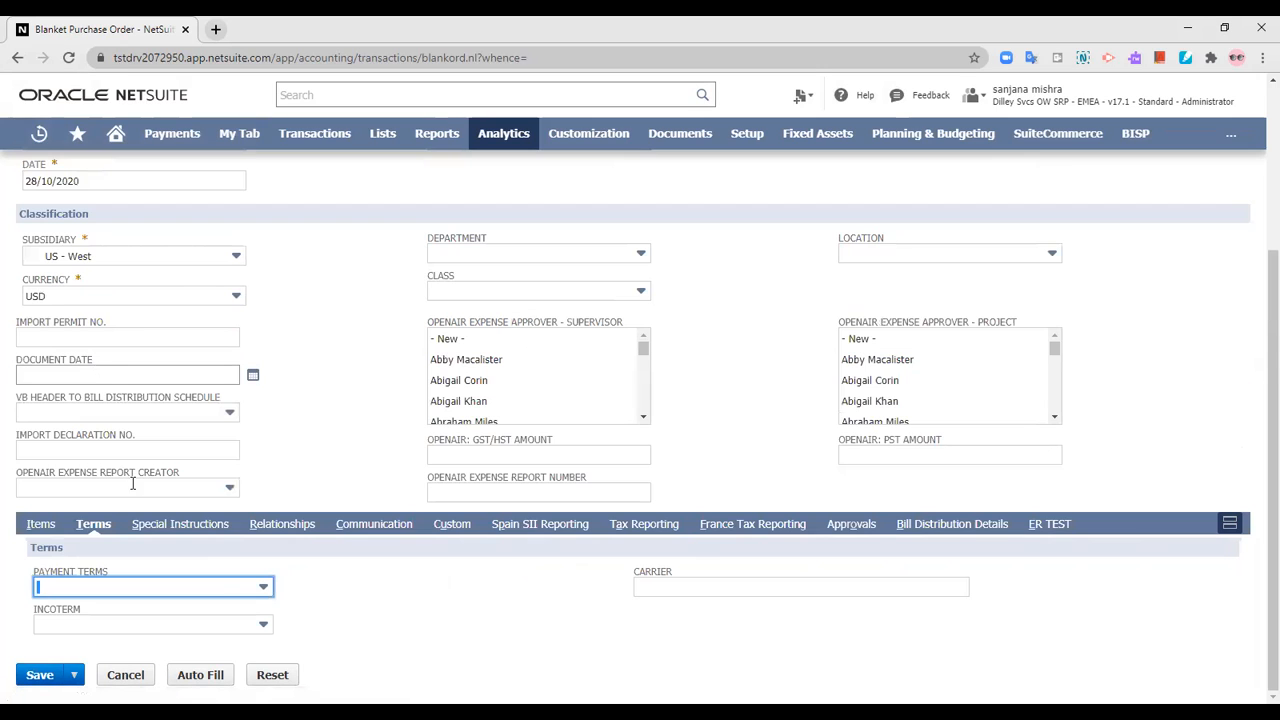
pyautogui.click(208, 587)
pyautogui.click(203, 537)
pyautogui.click(437, 597)
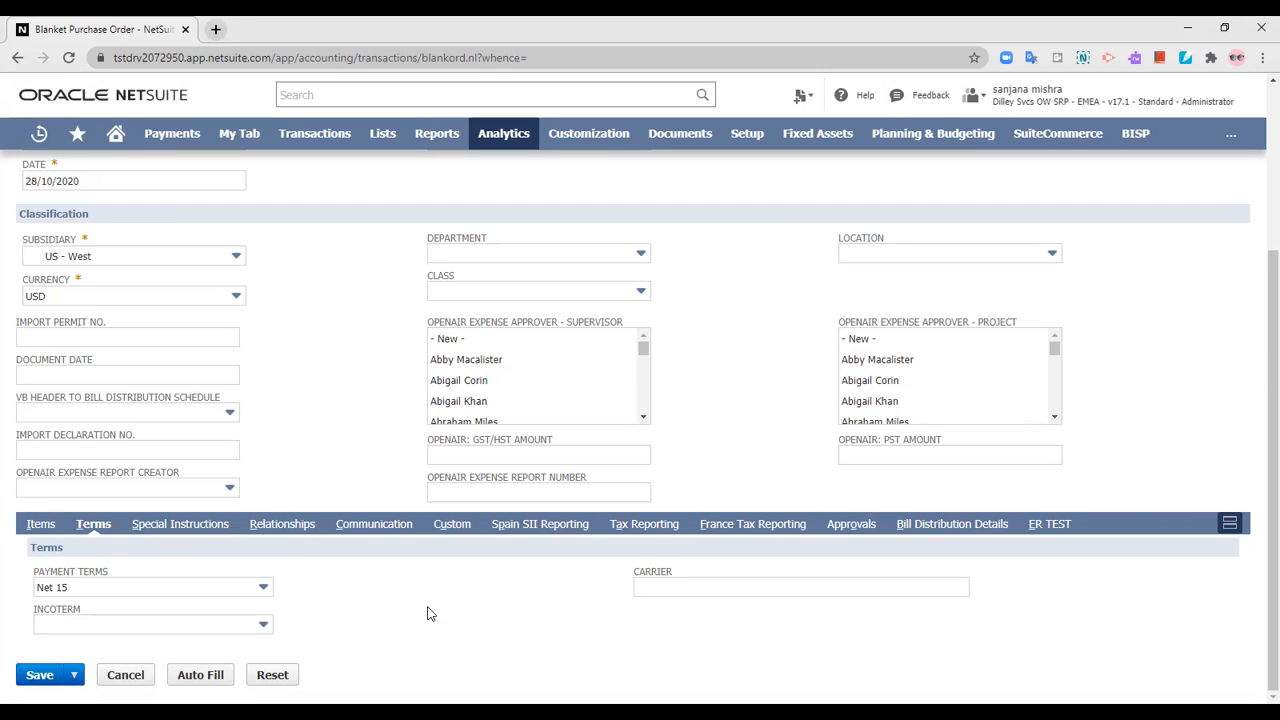
# - Return to the order's item lines, save the blanket purchase order, and review the saved record
pyautogui.scroll(3, 477, 656)
pyautogui.scroll(-2, 480, 654)
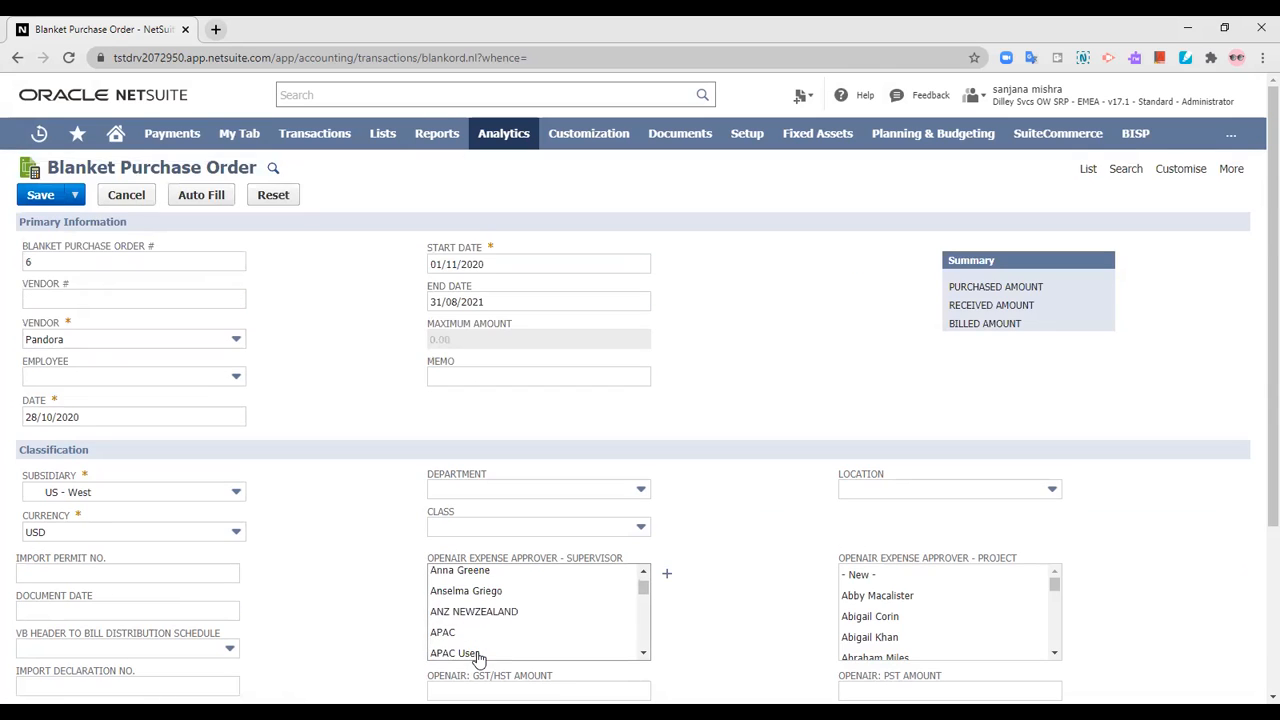
pyautogui.scroll(-3, 728, 577)
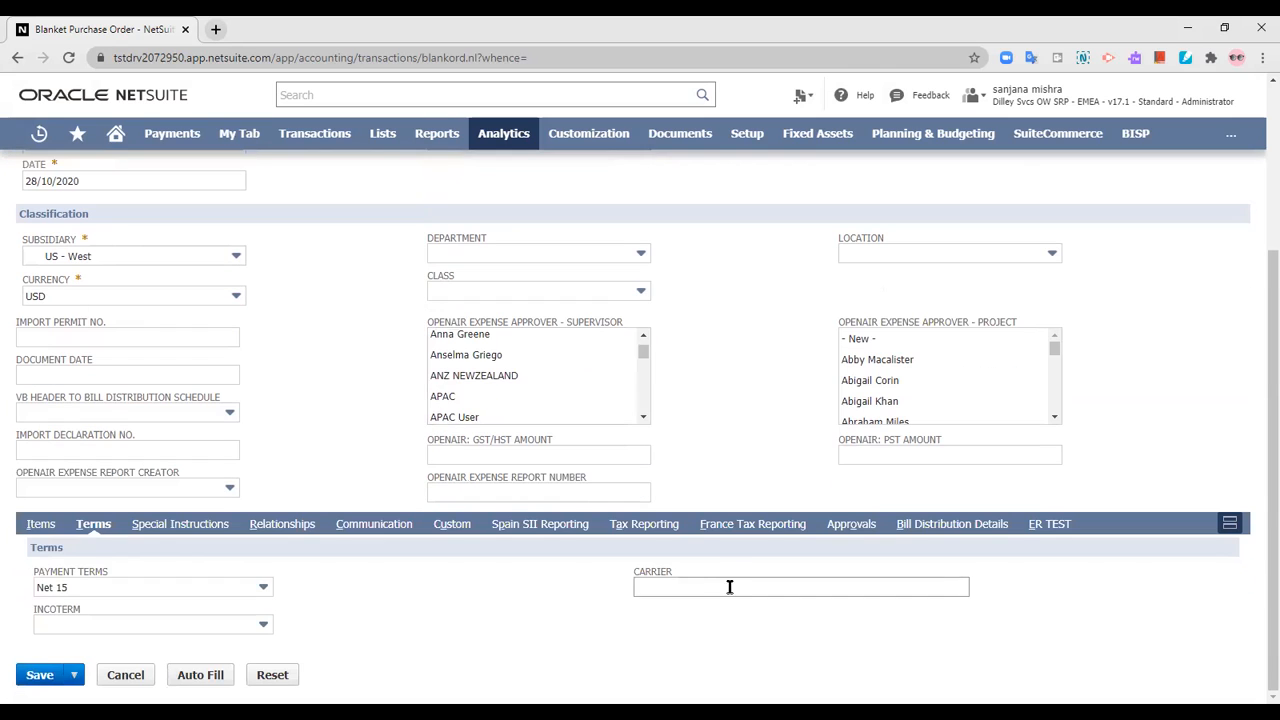
pyautogui.click(45, 523)
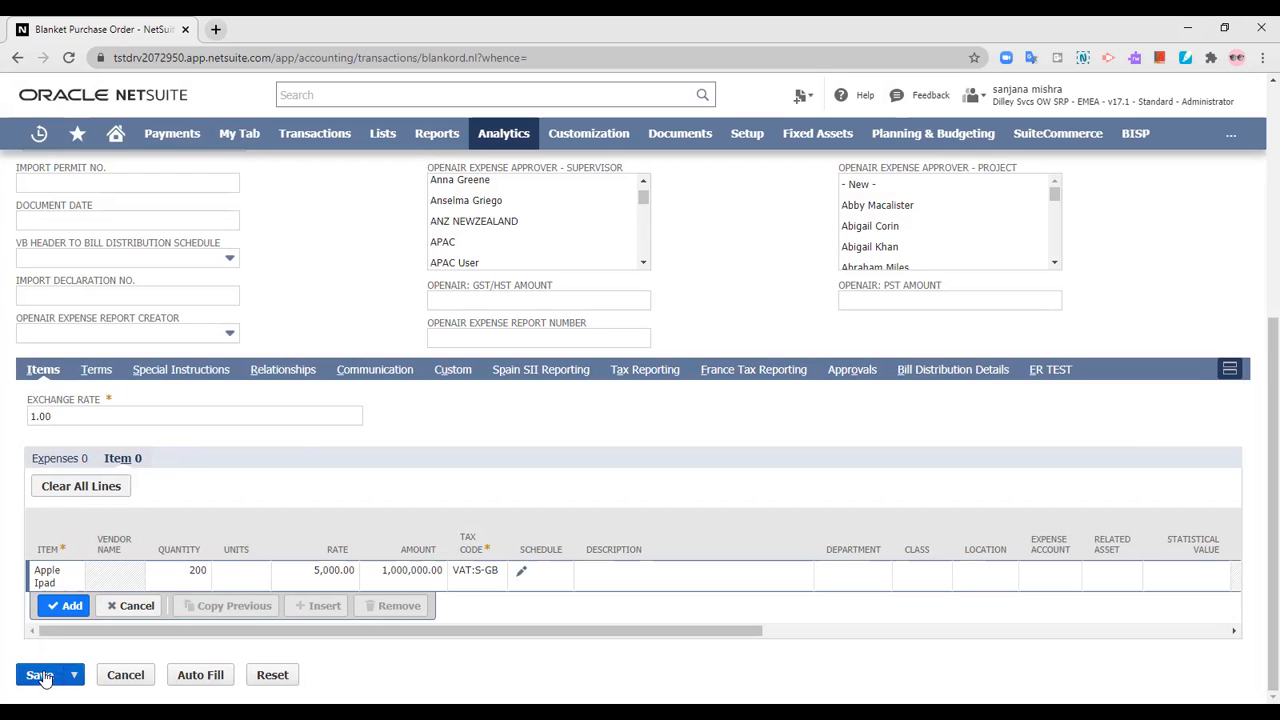
pyautogui.click(40, 677)
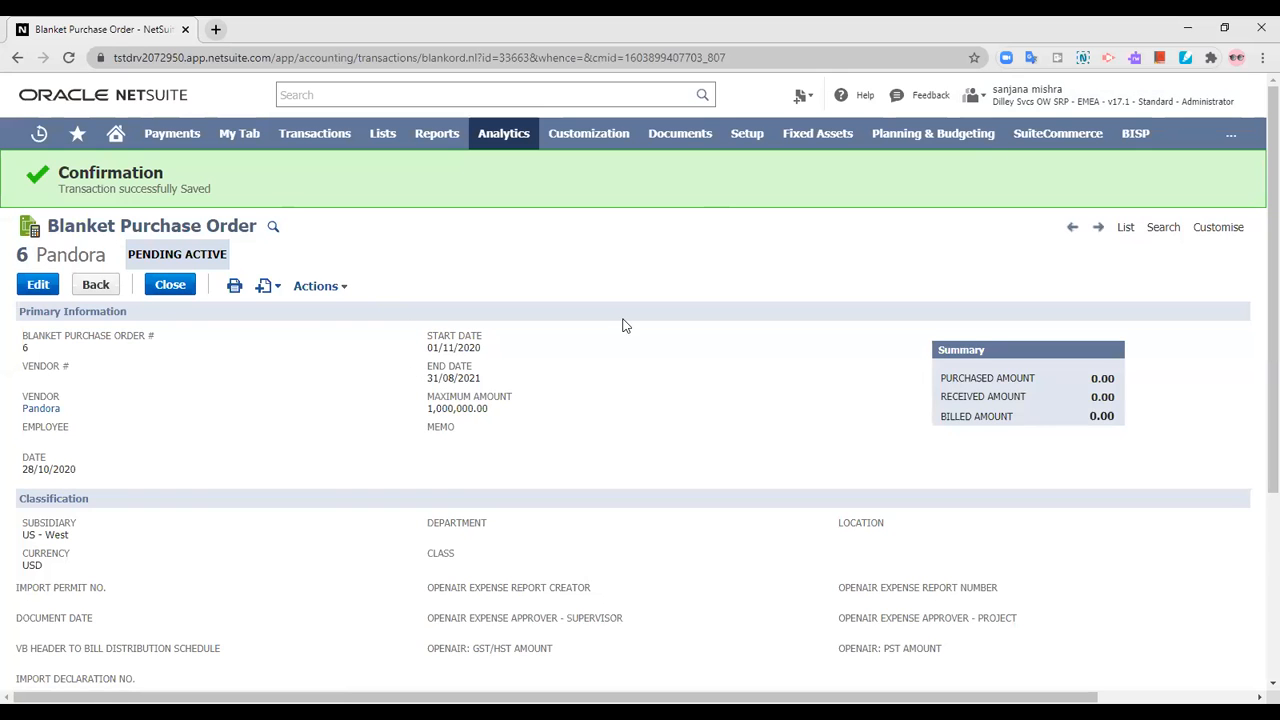
pyautogui.scroll(-4, 288, 522)
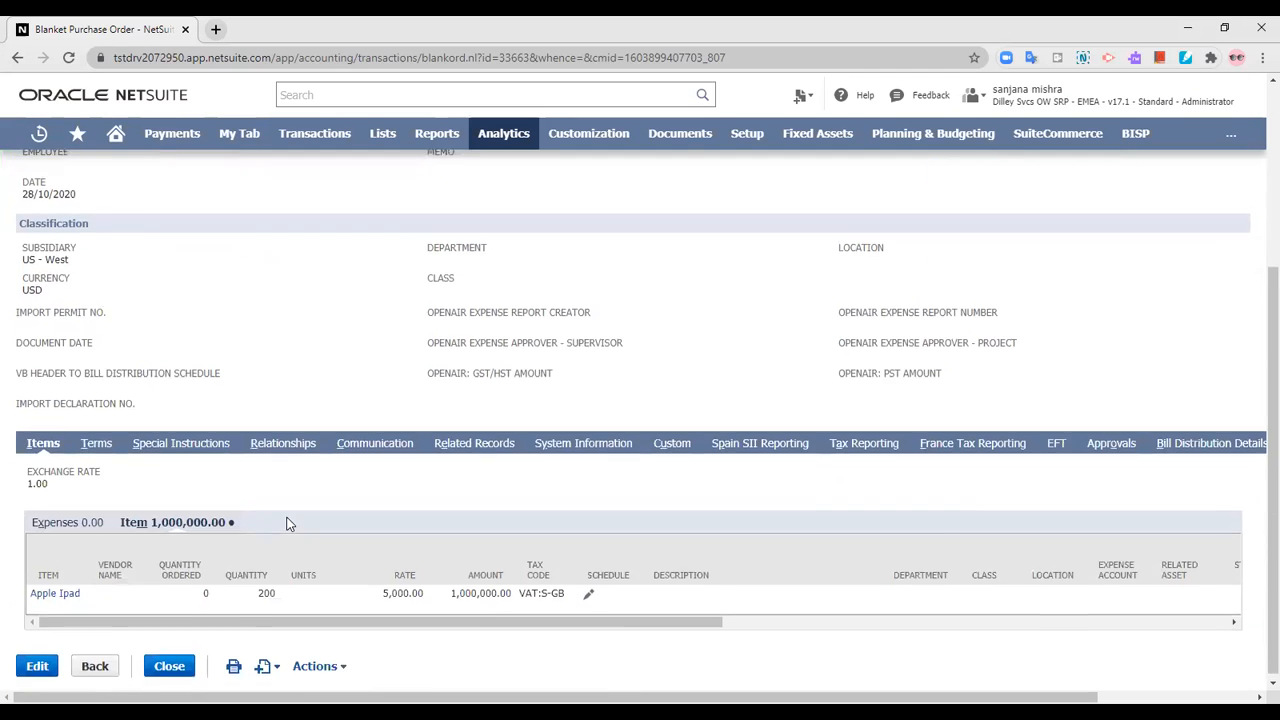
pyautogui.scroll(4, 288, 522)
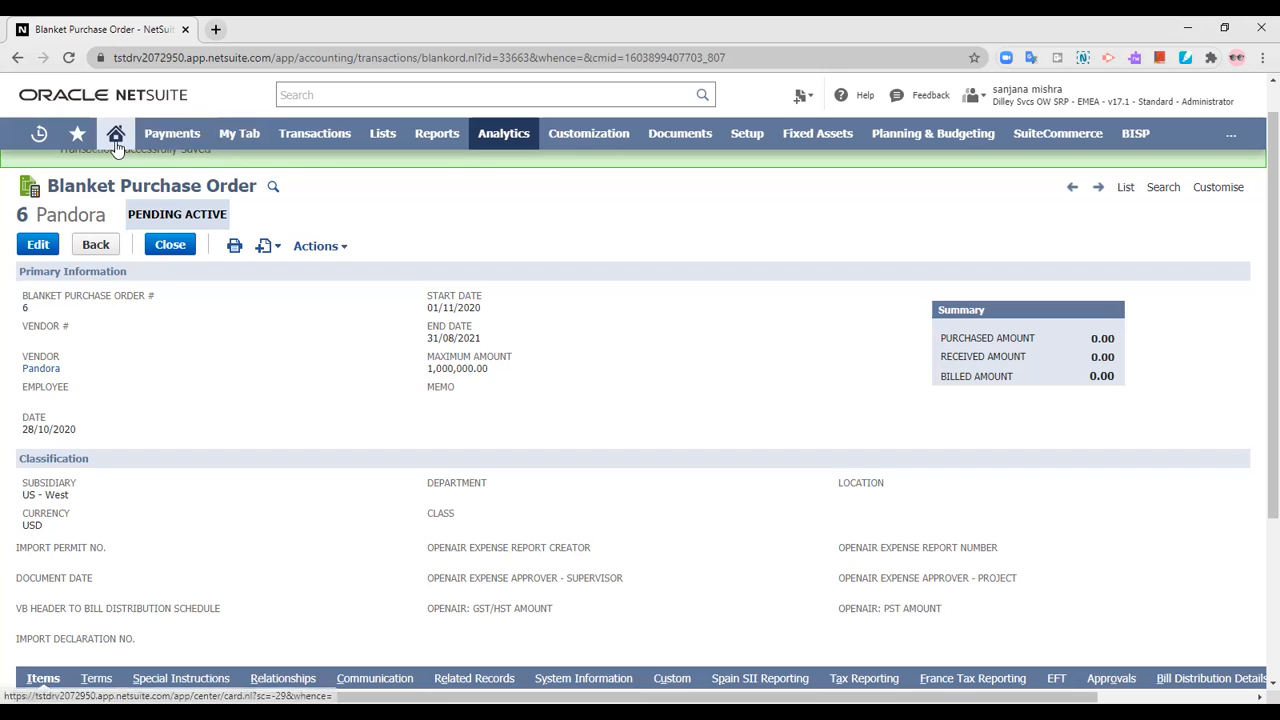
# - From the home page, go to the list of blanket purchase orders and open the 1,000,000.00 Pandora order dated 28/10/2020 for editing
pyautogui.moveTo(116, 147)
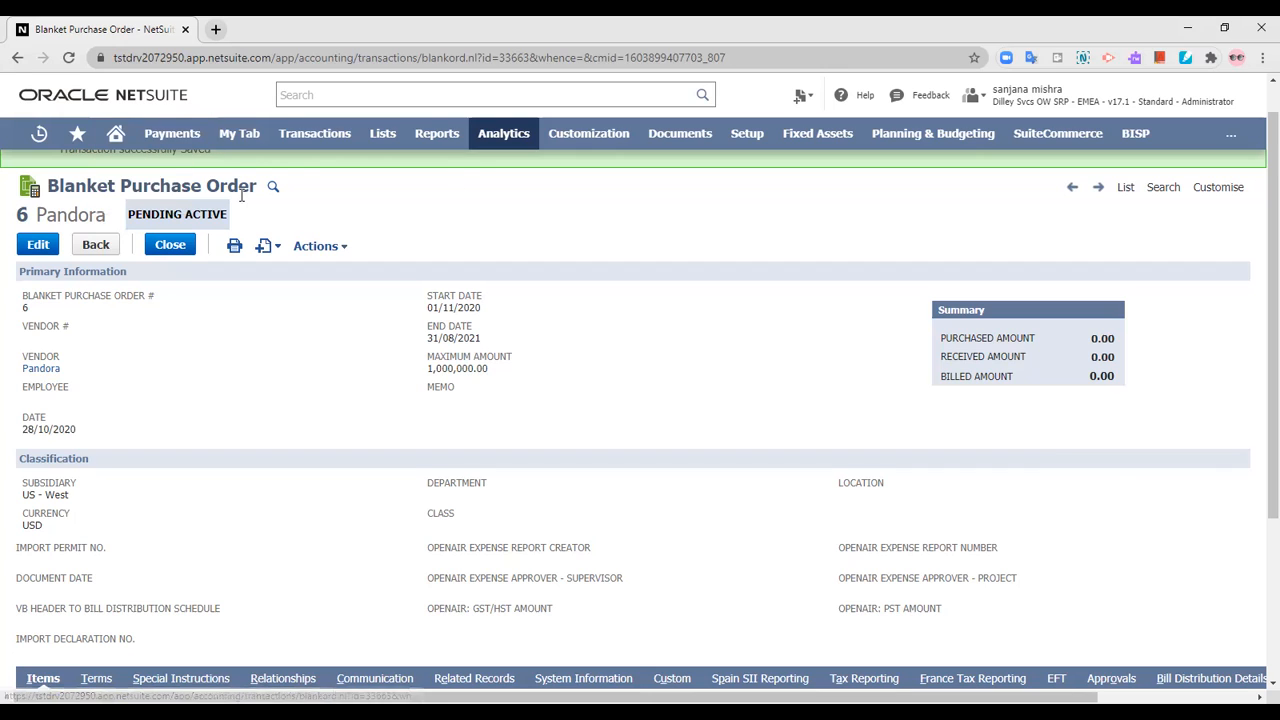
pyautogui.click(116, 133)
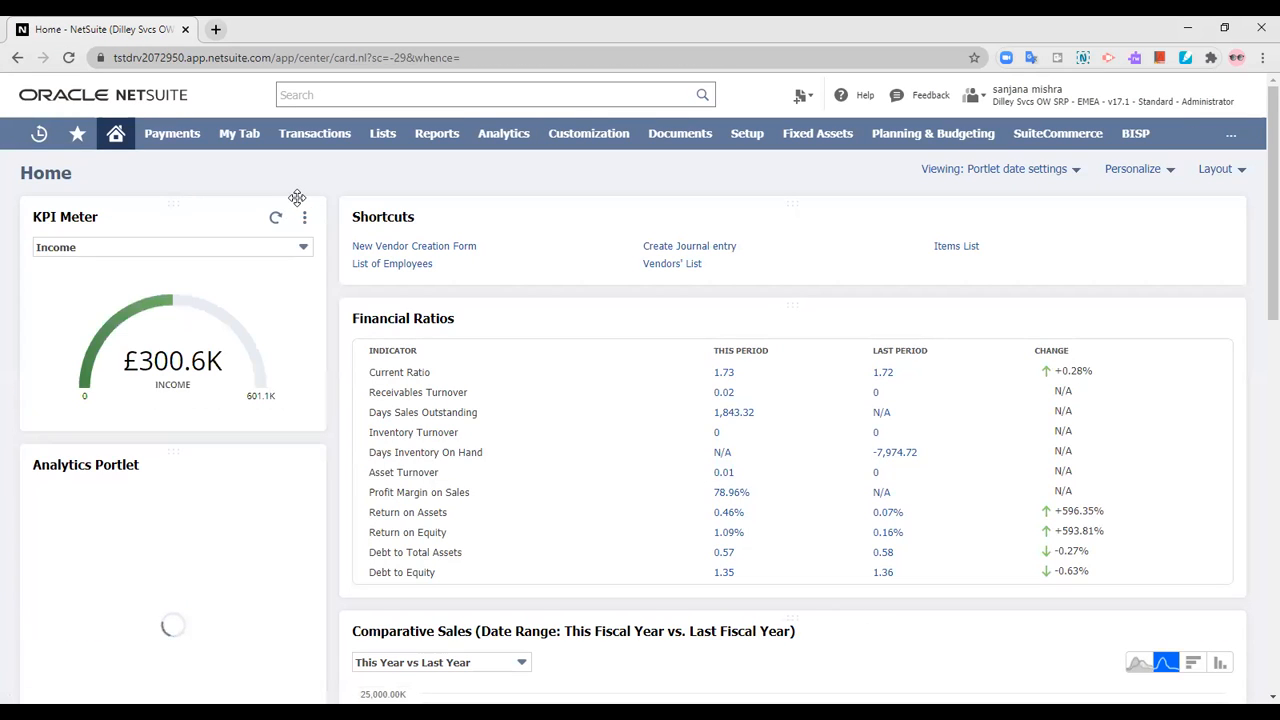
pyautogui.moveTo(316, 145)
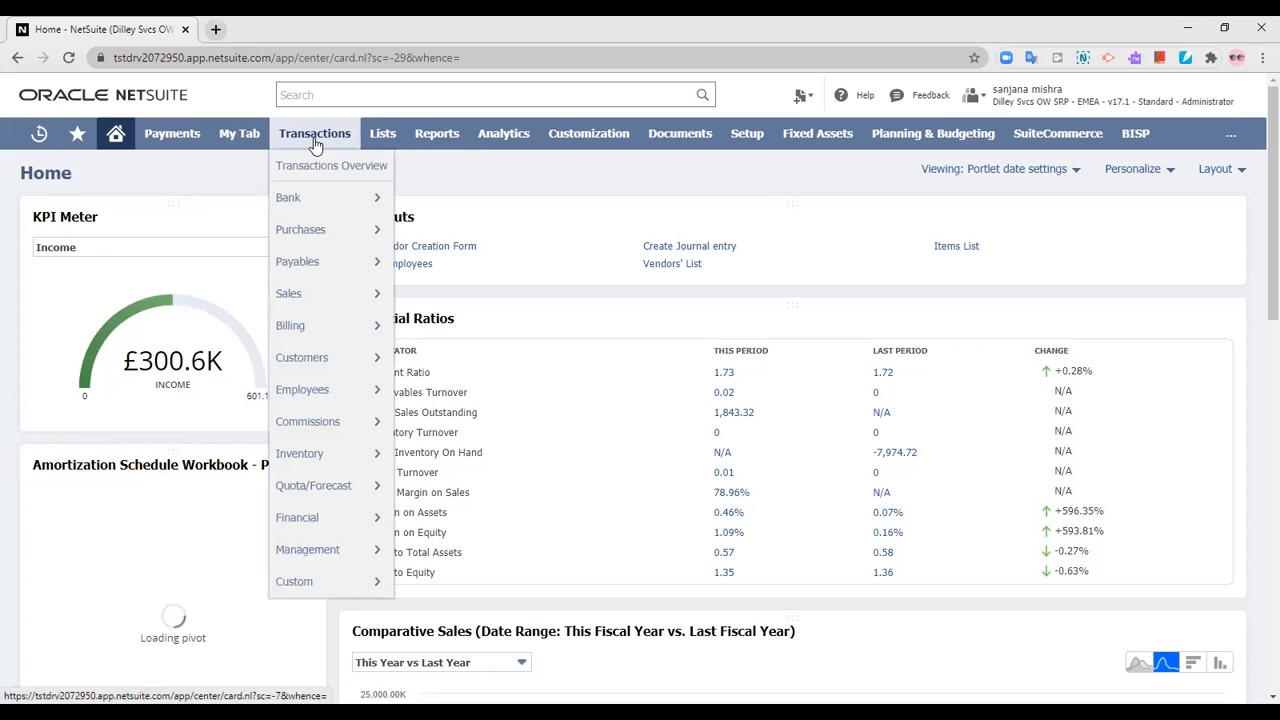
pyautogui.moveTo(363, 238)
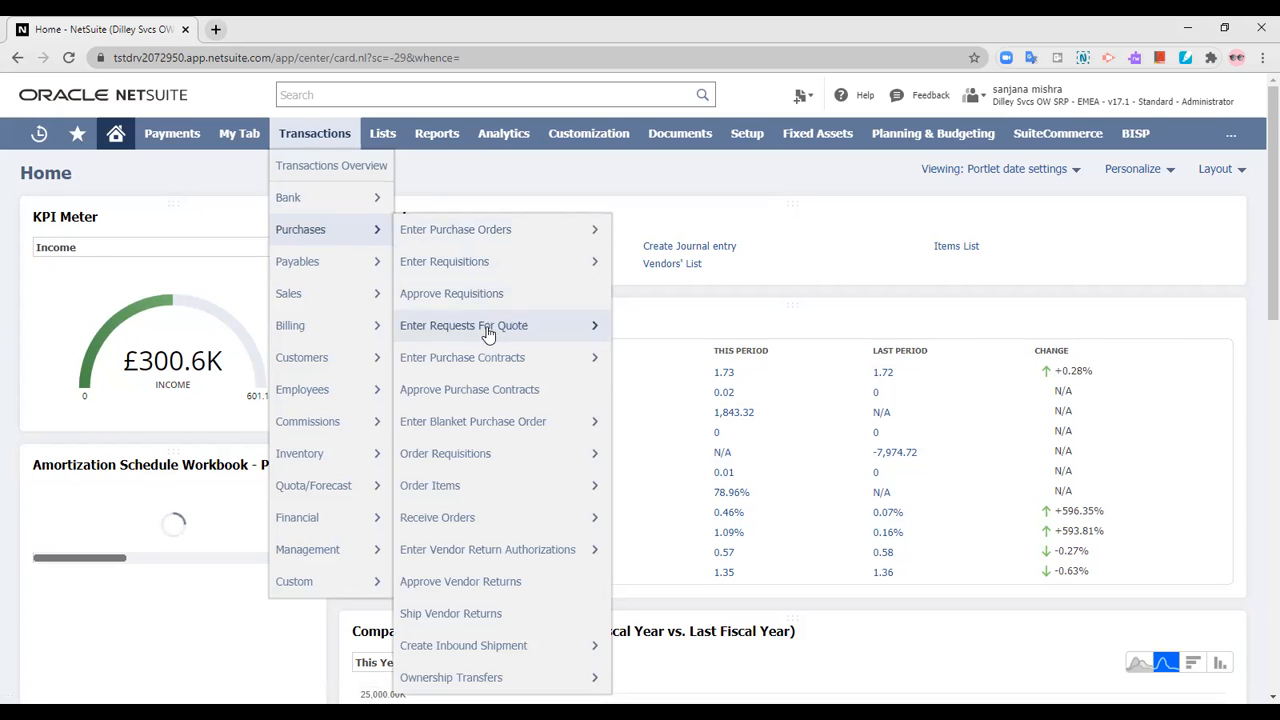
pyautogui.moveTo(494, 428)
pyautogui.click(628, 424)
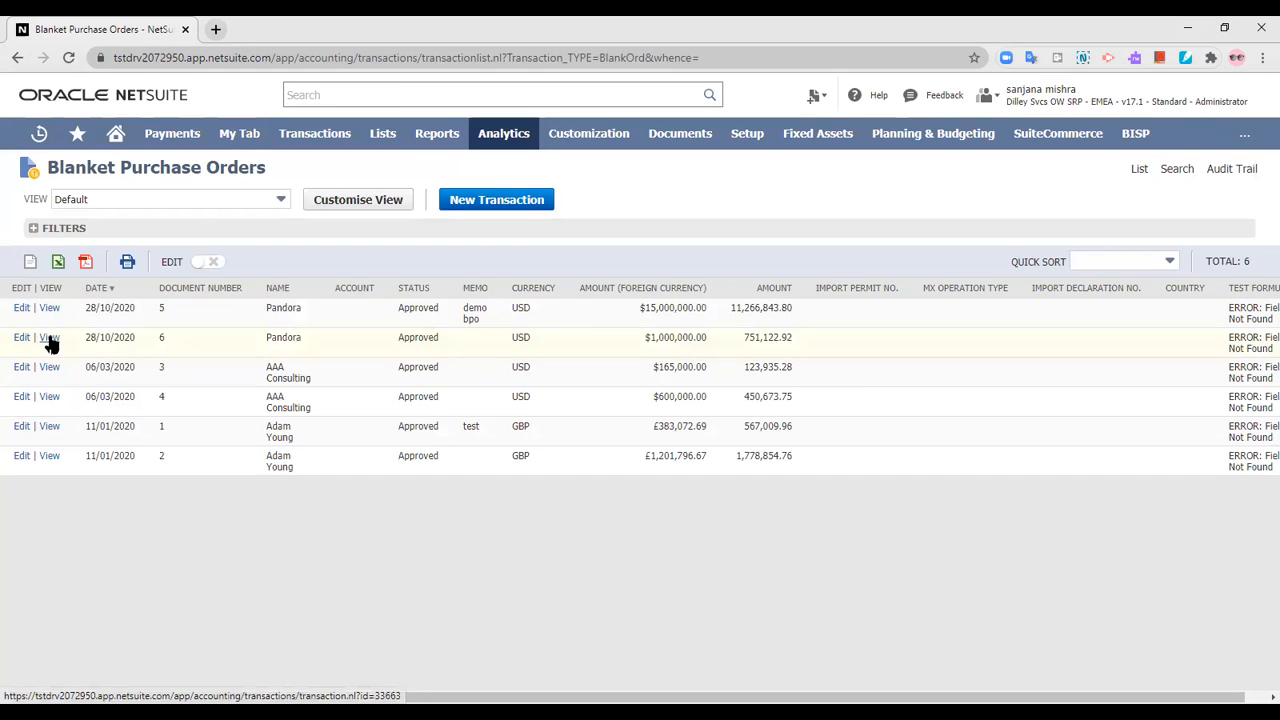
pyautogui.click(22, 339)
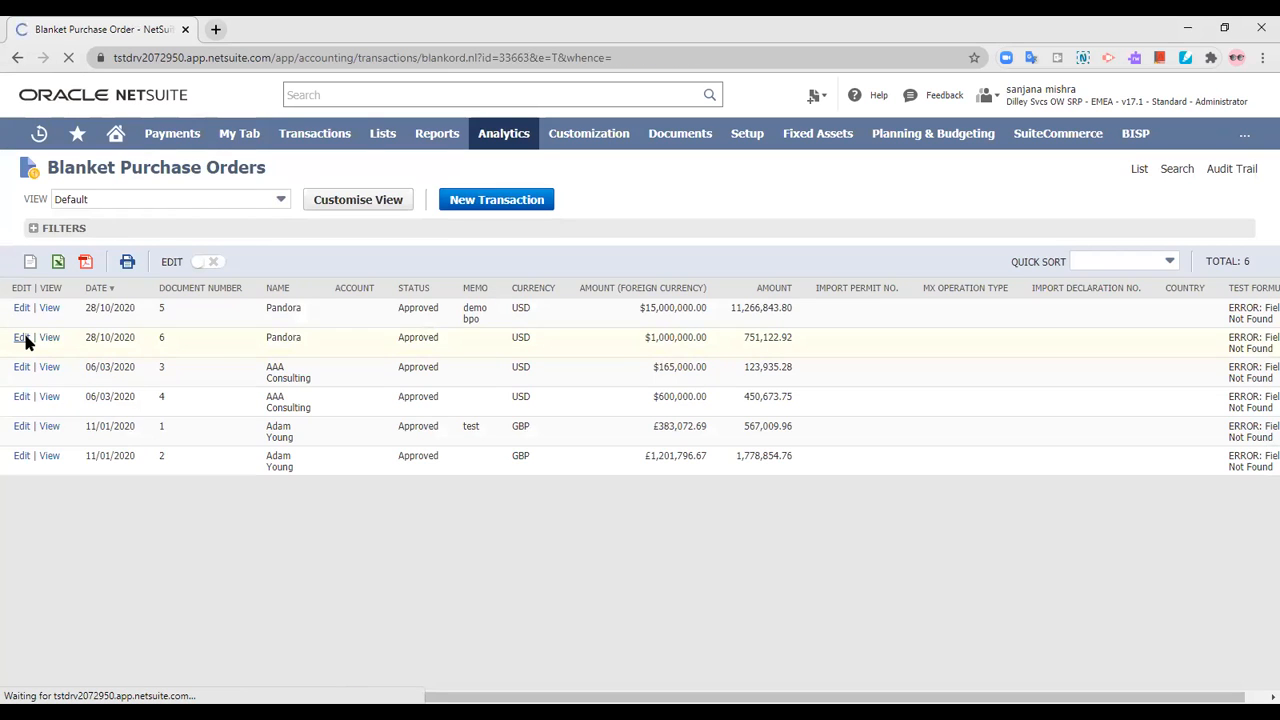
# - Mark the 05/11/2020 entry for release in the Apple Ipad line's schedule, accept the schedule, and save the blanket purchase order
pyautogui.scroll(-3, 277, 520)
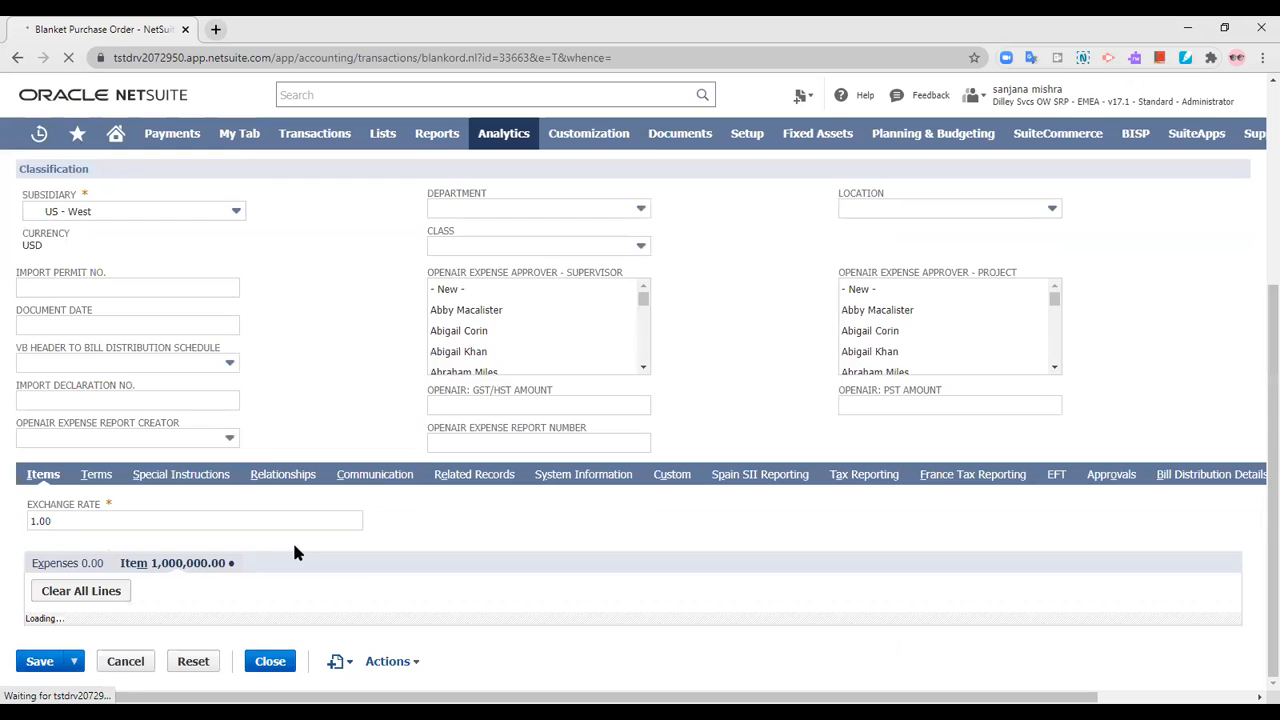
pyautogui.scroll(-5, 394, 557)
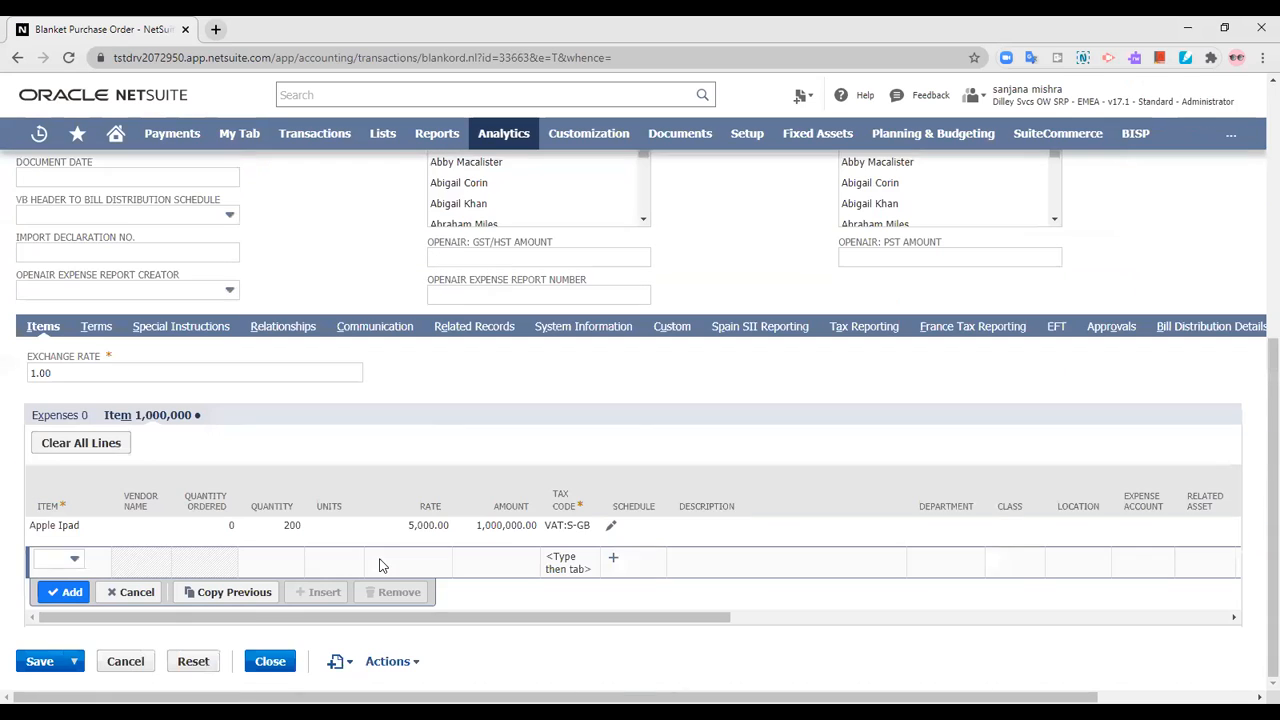
pyautogui.click(609, 533)
pyautogui.click(587, 537)
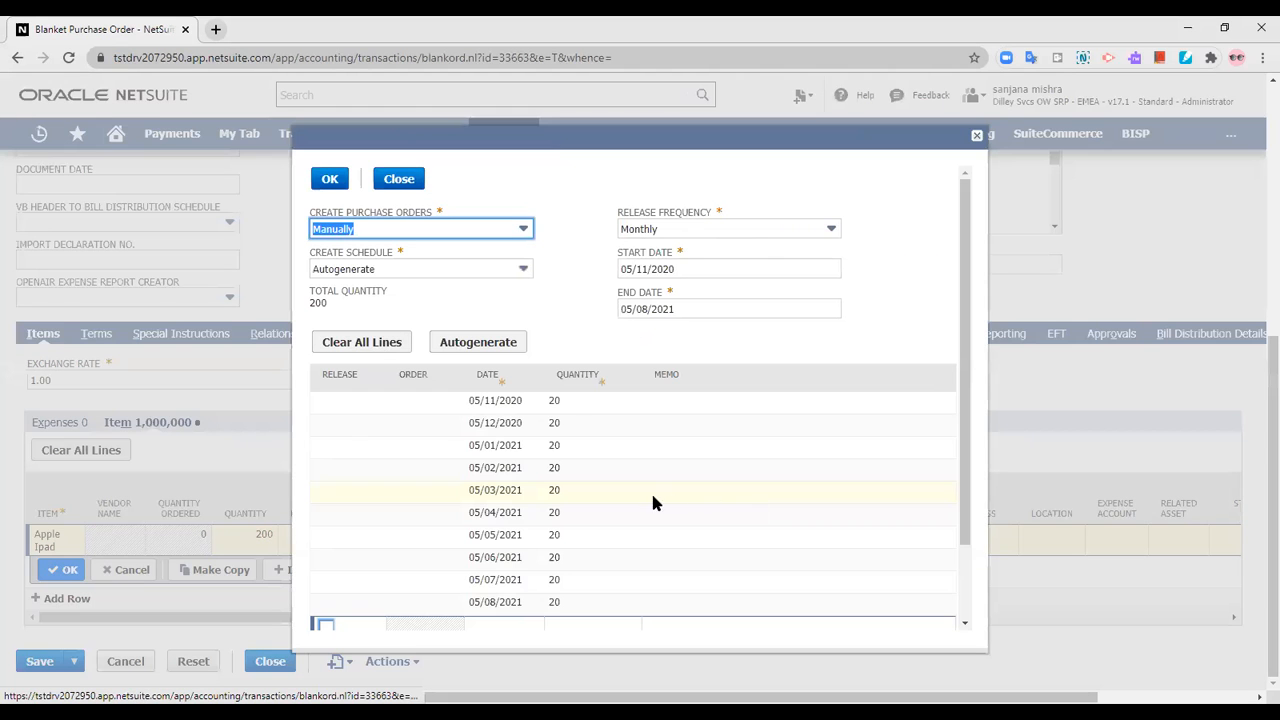
pyautogui.click(327, 405)
pyautogui.click(326, 404)
pyautogui.scroll(-2, 362, 462)
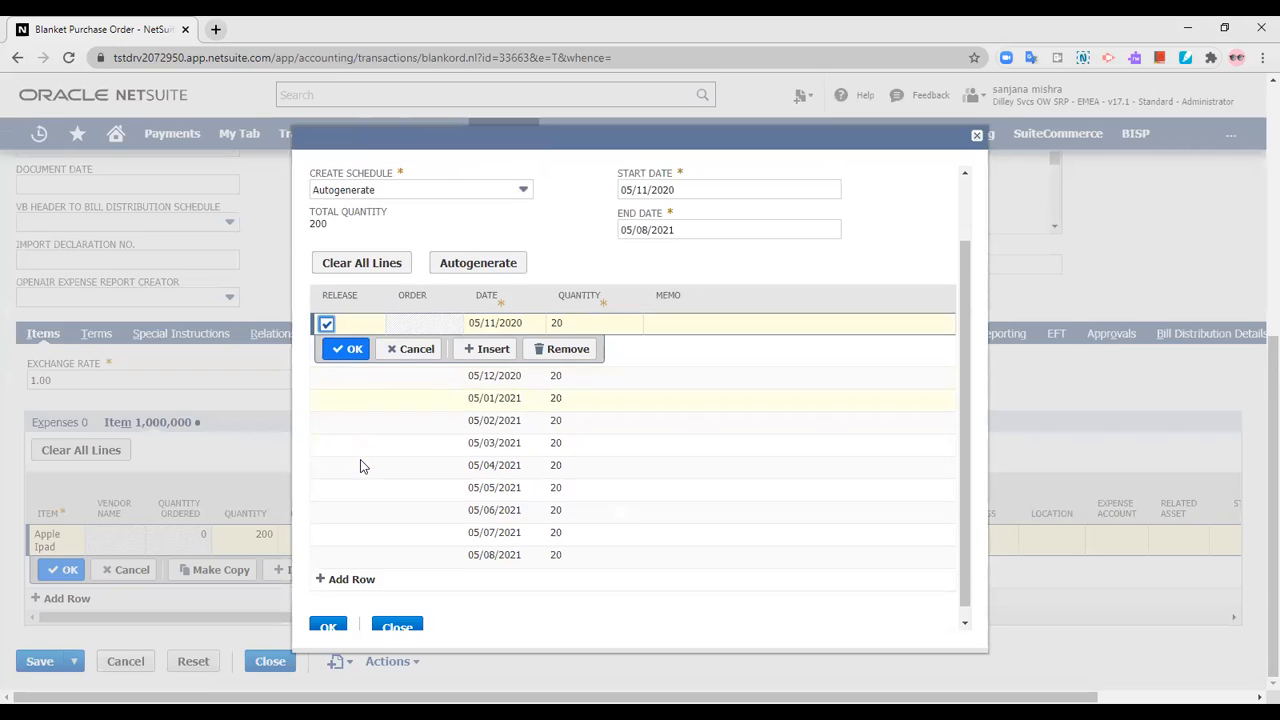
pyautogui.click(337, 352)
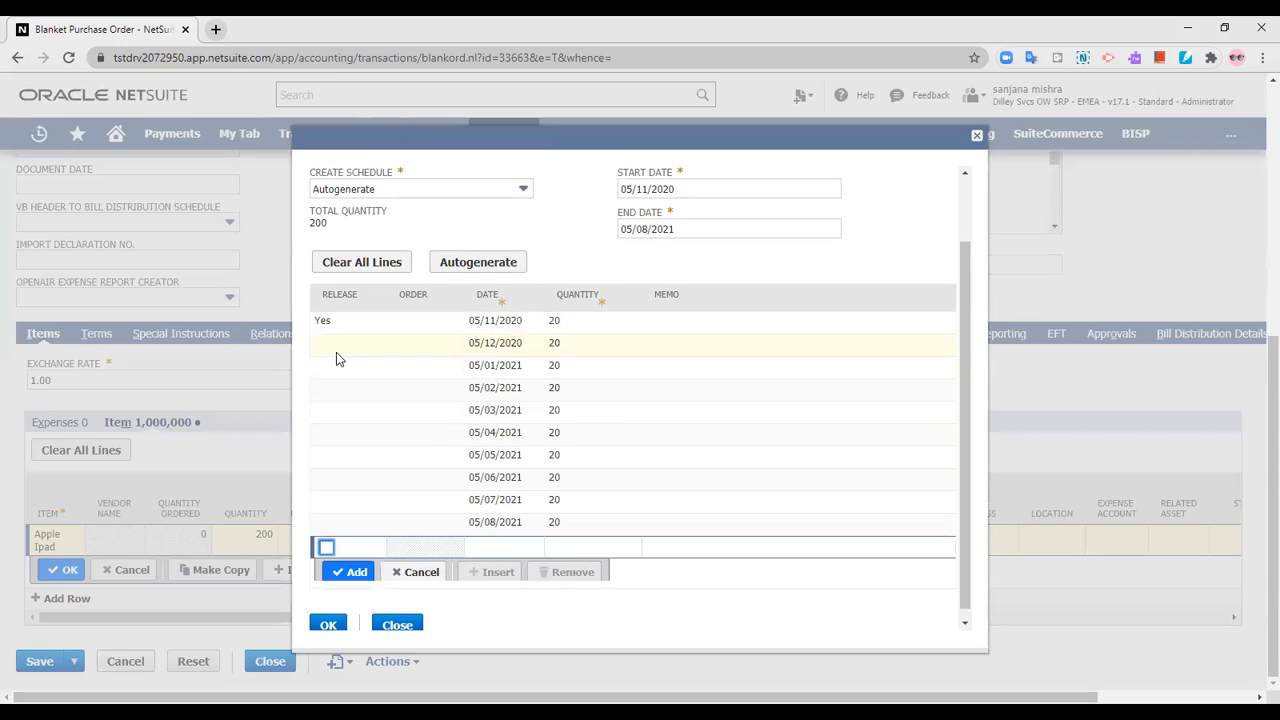
pyautogui.click(330, 613)
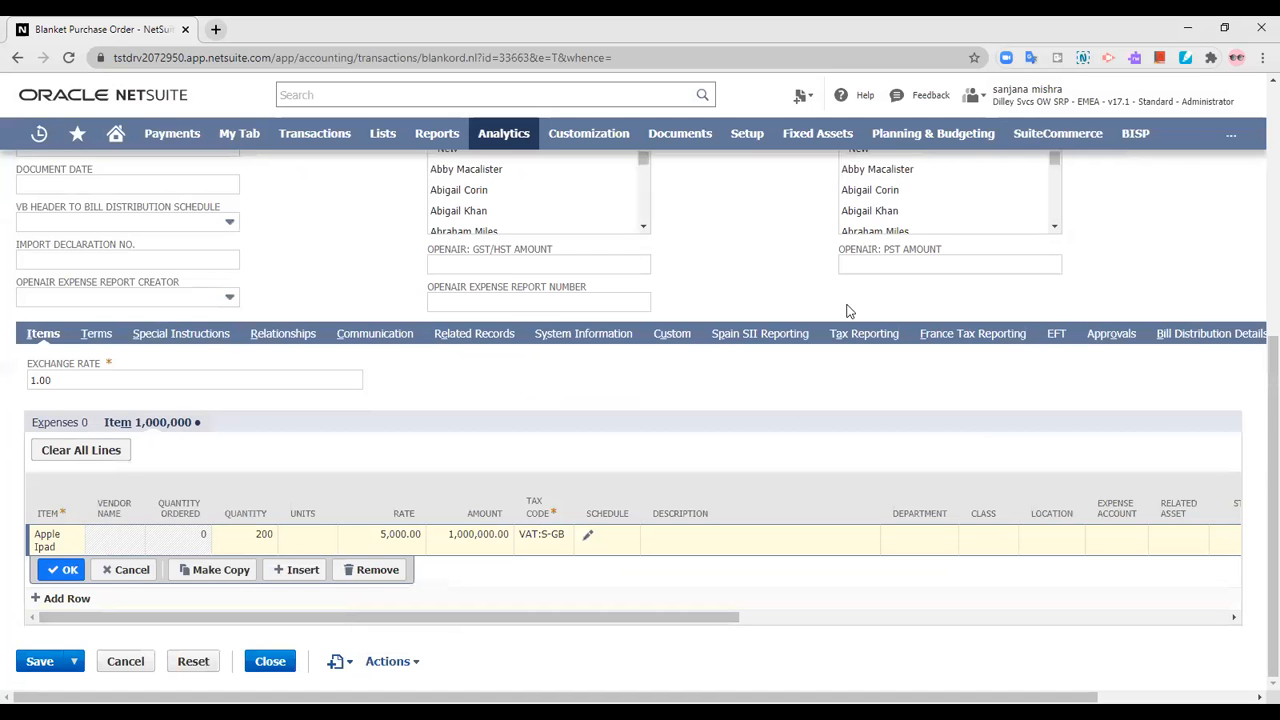
pyautogui.click(50, 661)
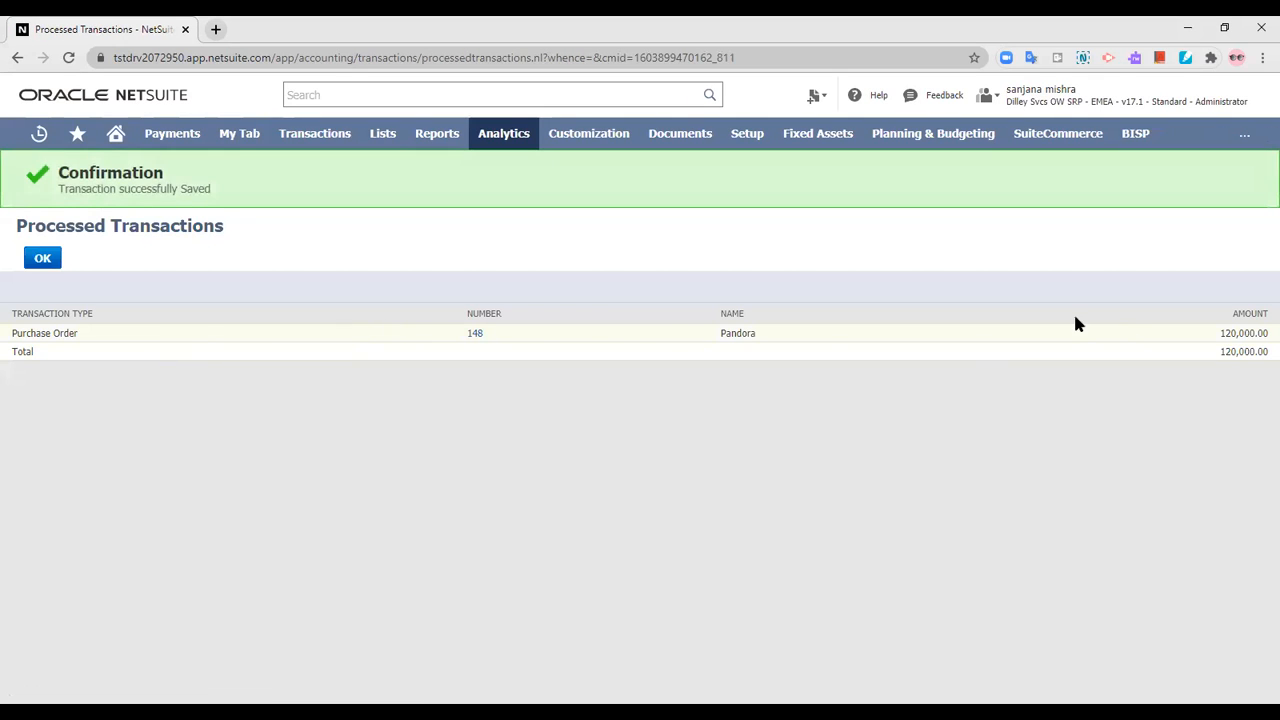
# - Open the generated Pandora purchase order and examine its header, item quantity, amounts, expected receipt date and source order
pyautogui.click(473, 334)
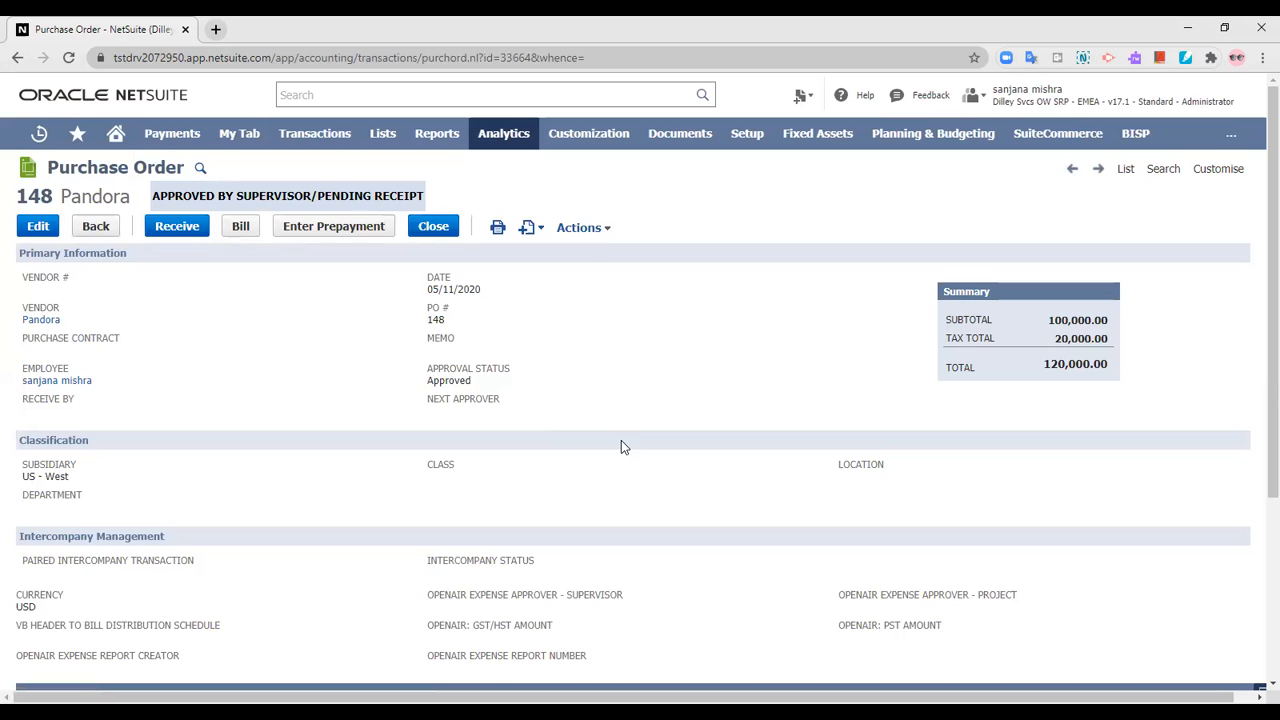
pyautogui.scroll(-1, 621, 440)
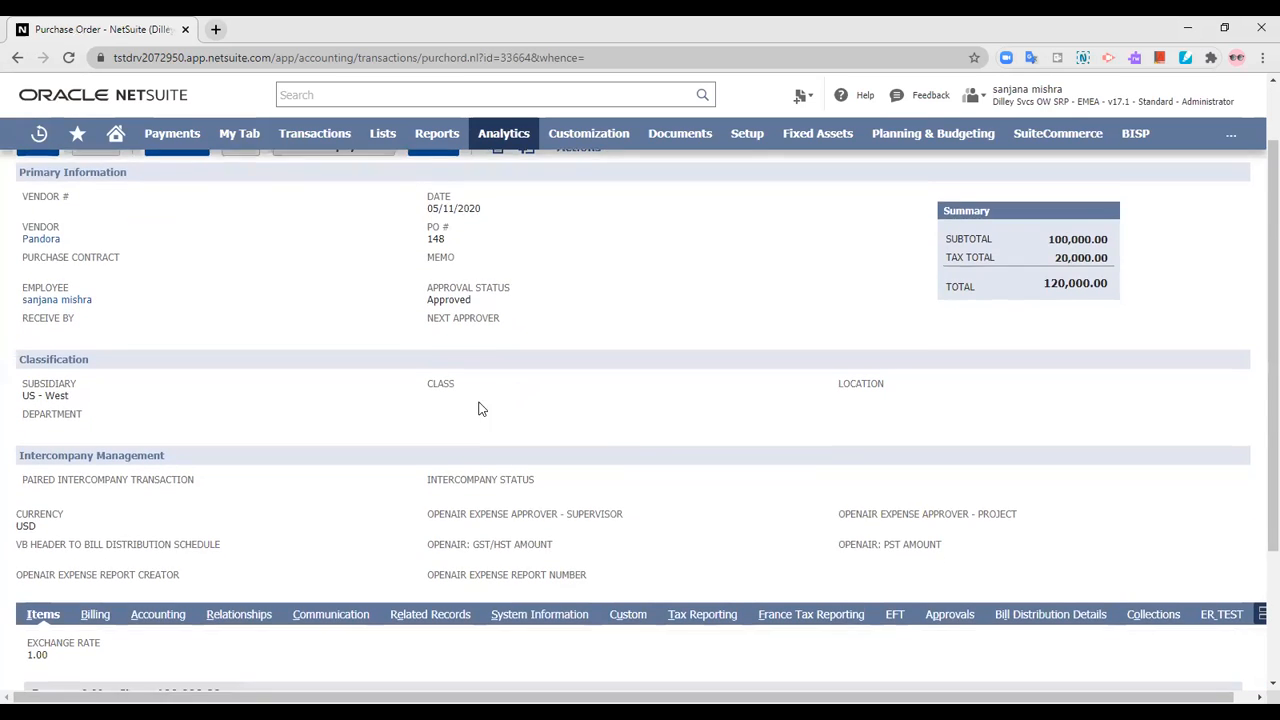
pyautogui.scroll(1, 479, 405)
pyautogui.scroll(-3, 582, 455)
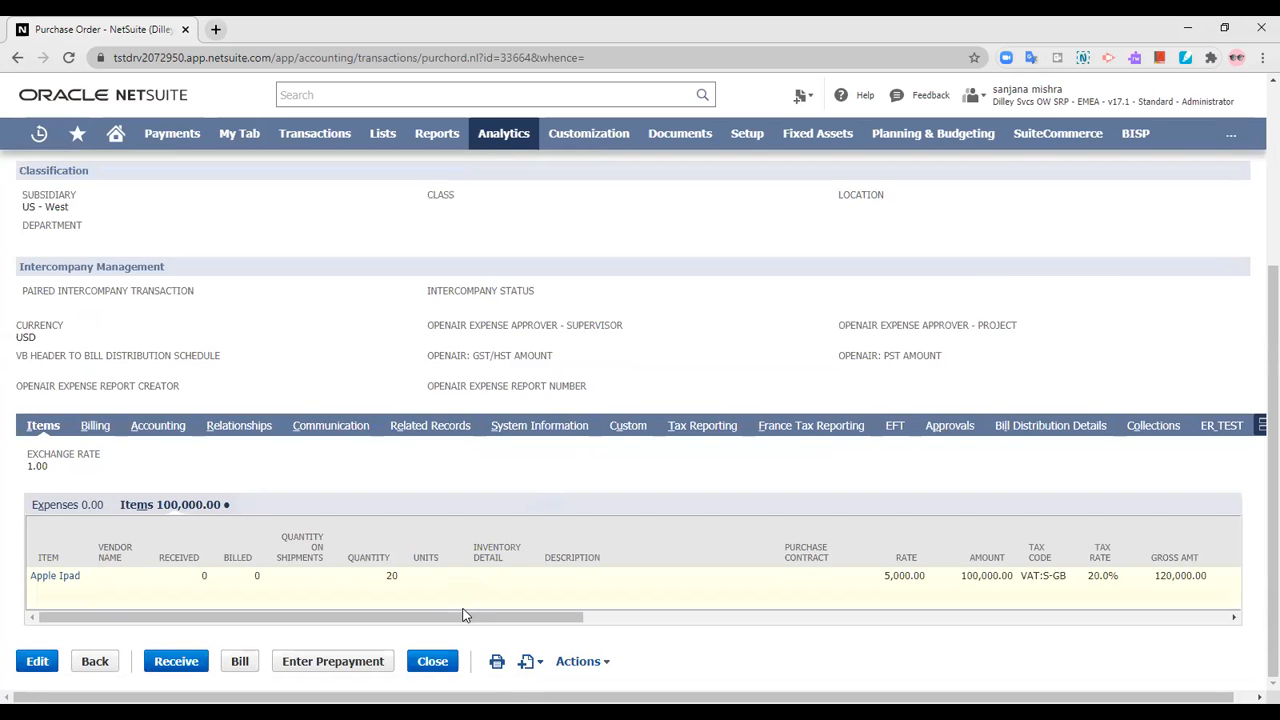
pyautogui.moveTo(466, 614); pyautogui.dragTo(894, 686)
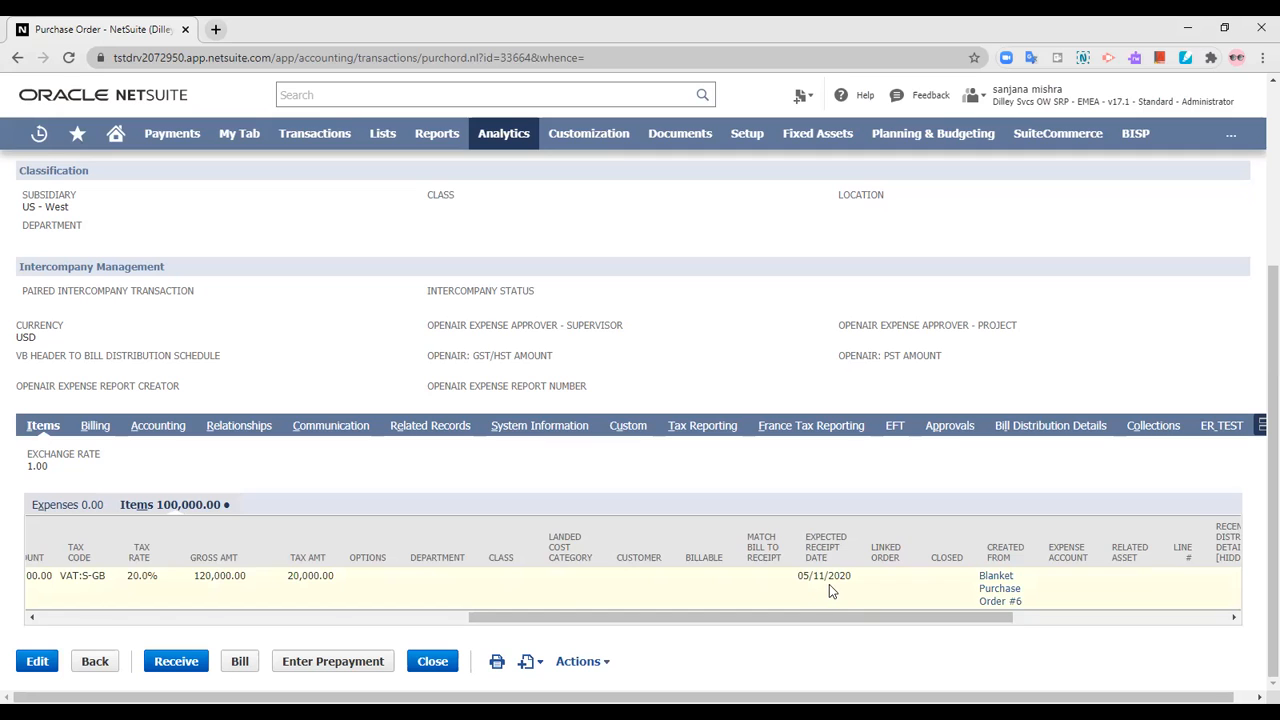
pyautogui.moveTo(828, 621); pyautogui.dragTo(398, 623)
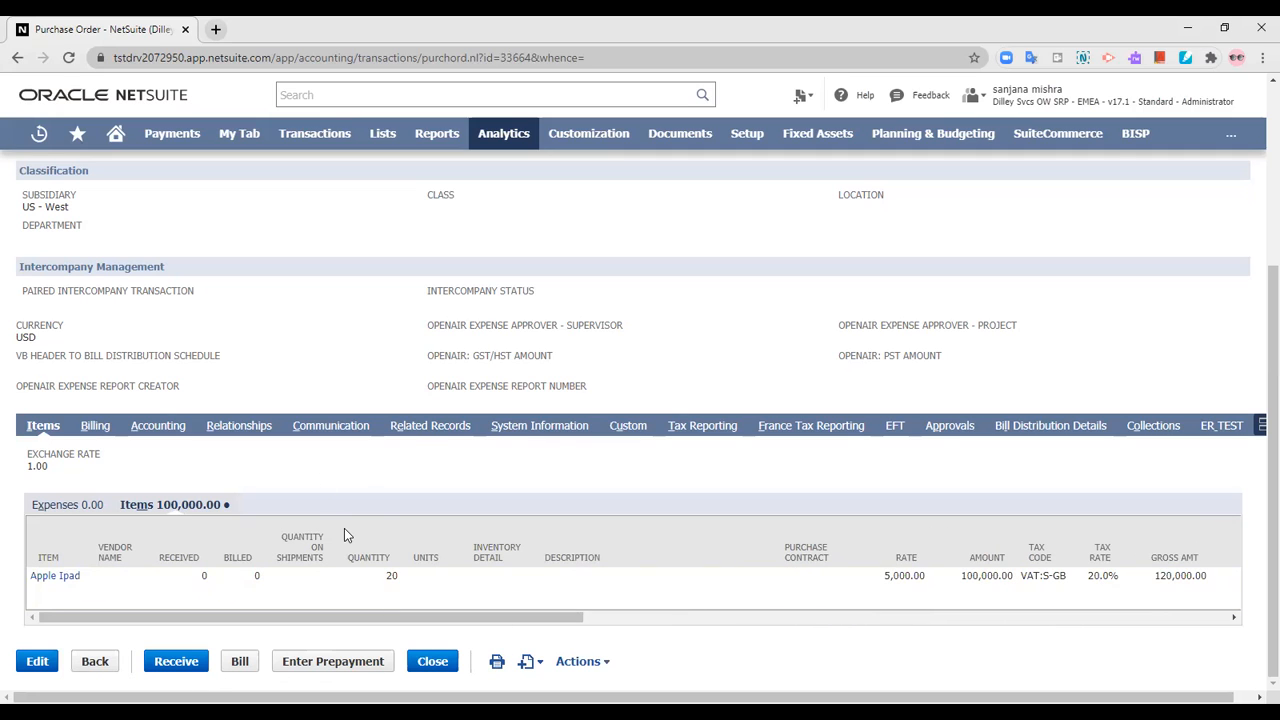
pyautogui.scroll(3, 344, 536)
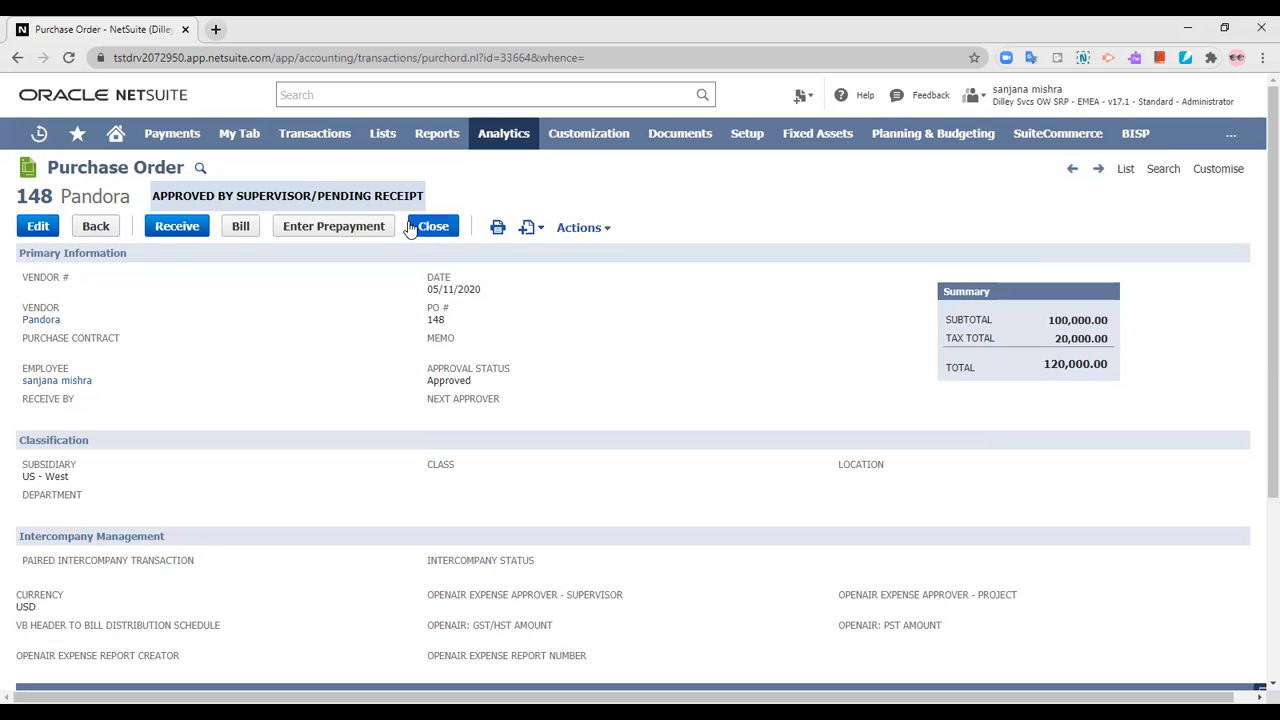
# - Leave the purchase order, return to the home page, and open the list of existing purchase contracts
pyautogui.click(90, 228)
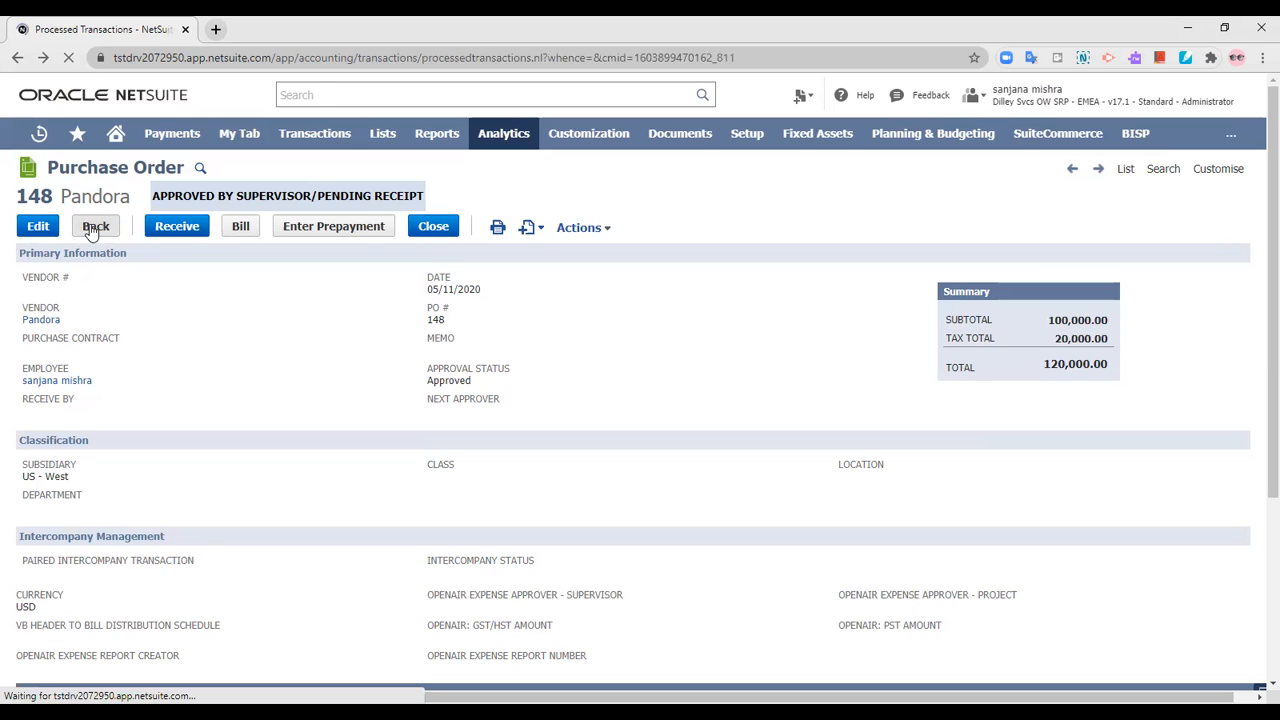
pyautogui.click(118, 134)
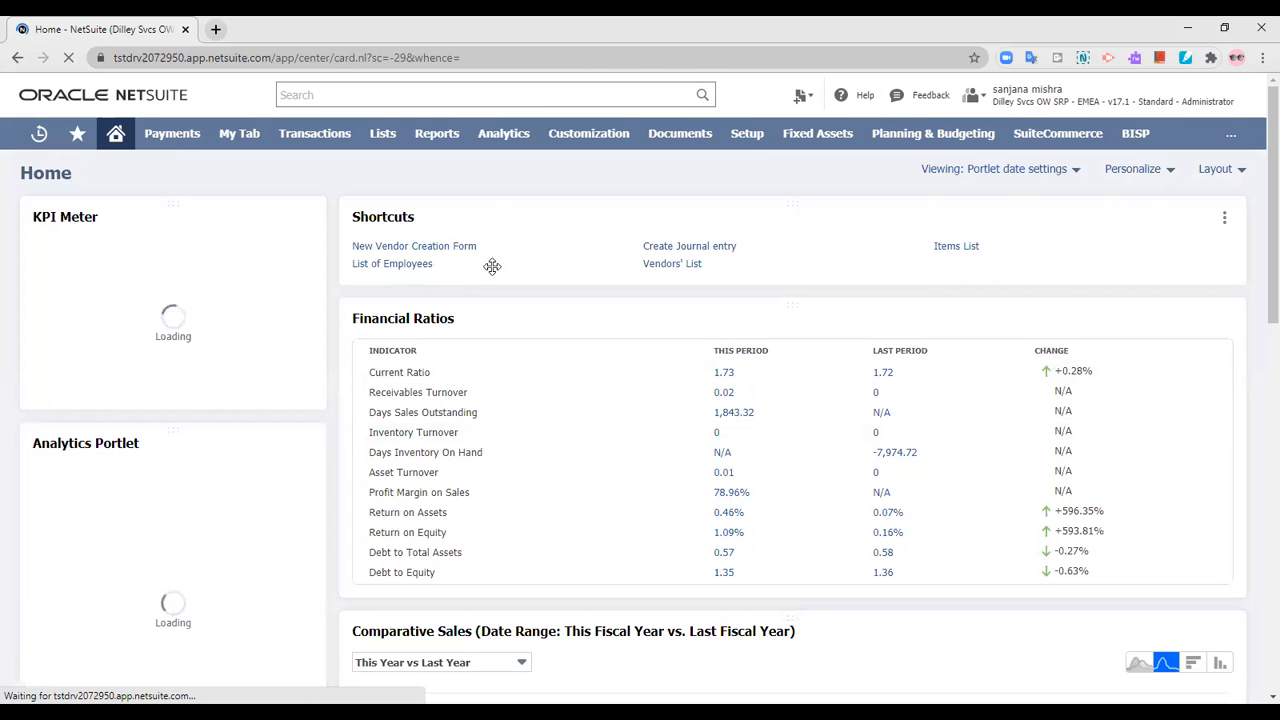
pyautogui.moveTo(314, 133)
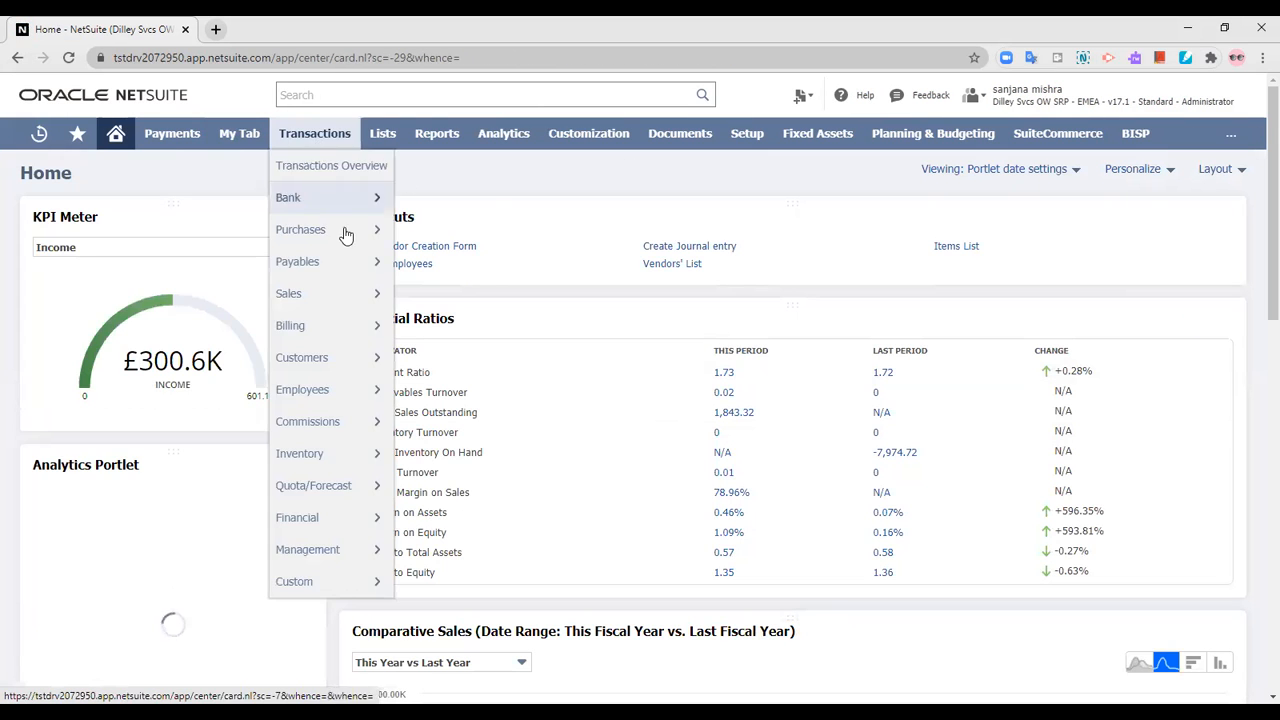
pyautogui.moveTo(340, 231)
pyautogui.moveTo(477, 360)
pyautogui.click(624, 358)
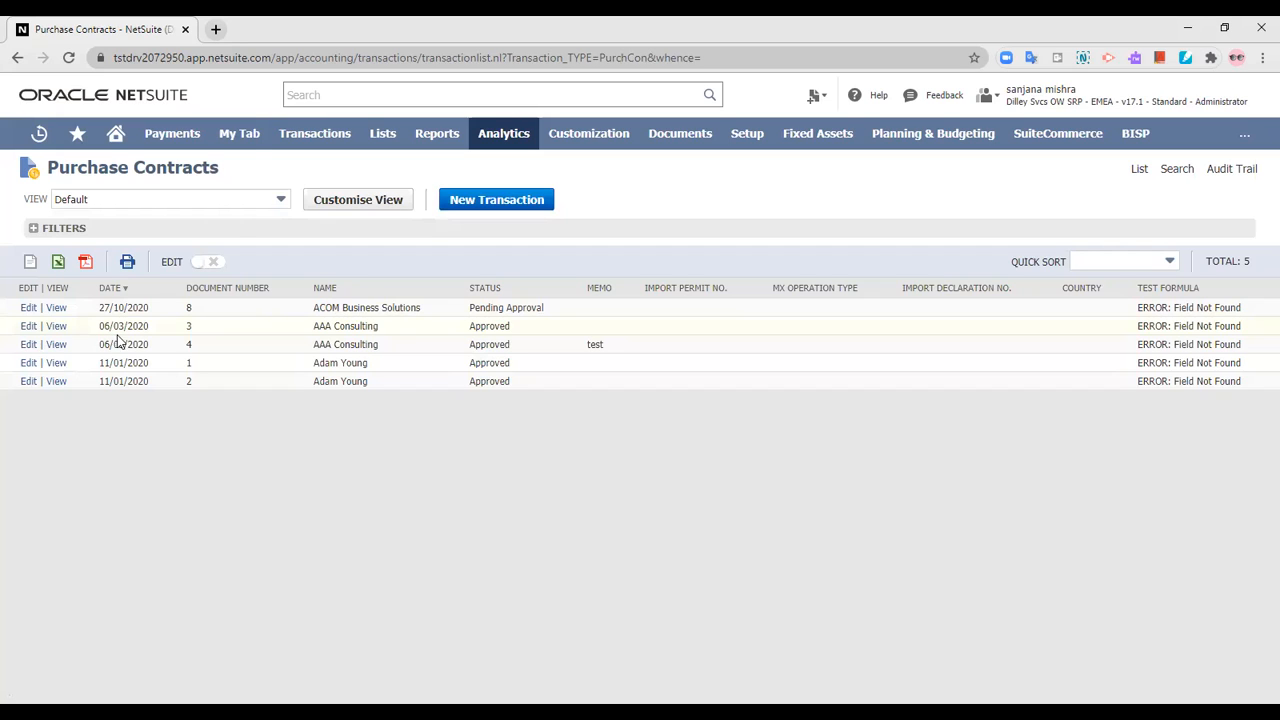
# - Expand the list's filters and set the transaction type to Blanket Purchase Order
pyautogui.click(34, 229)
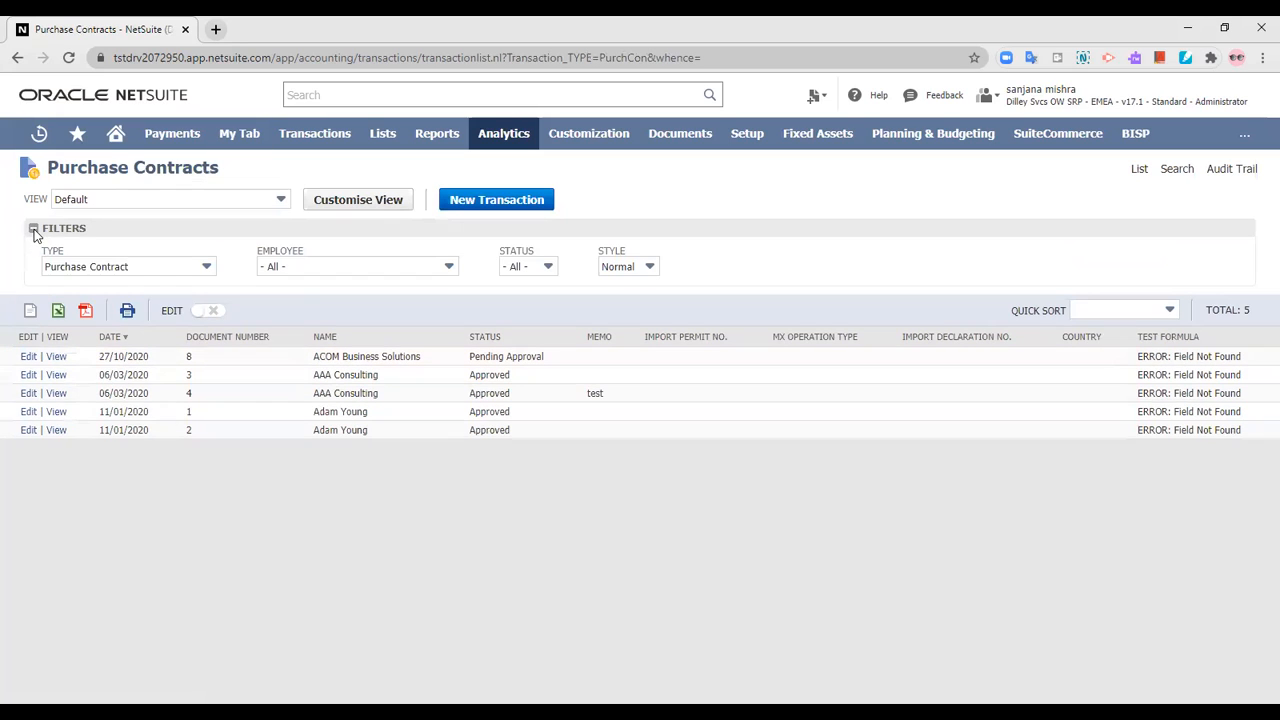
pyautogui.click(126, 267)
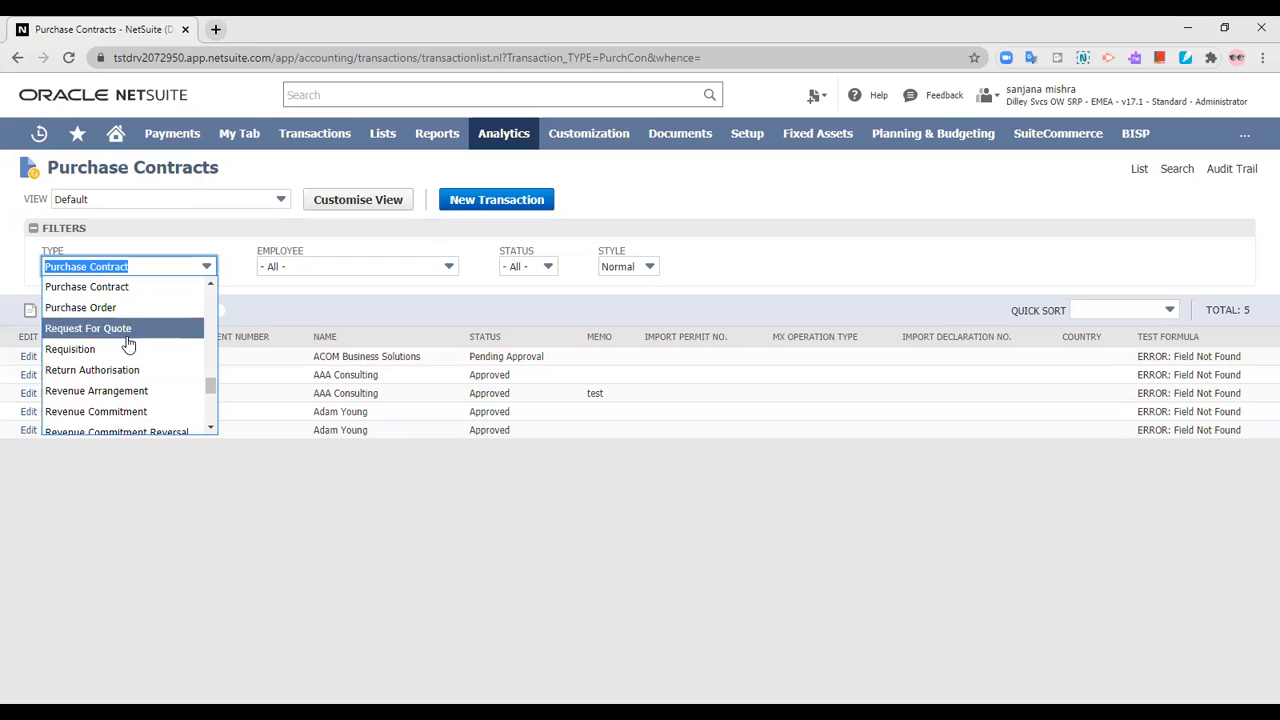
pyautogui.scroll(5, 128, 366)
pyautogui.scroll(10, 128, 366)
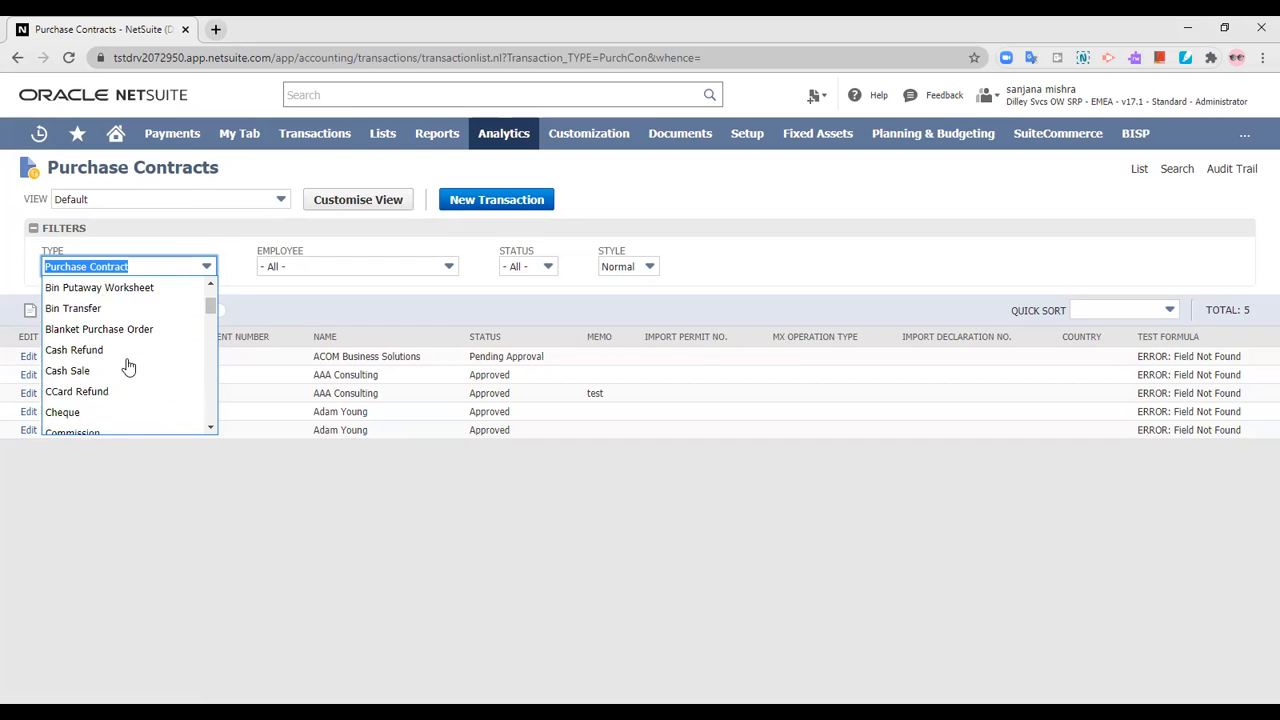
pyautogui.click(140, 411)
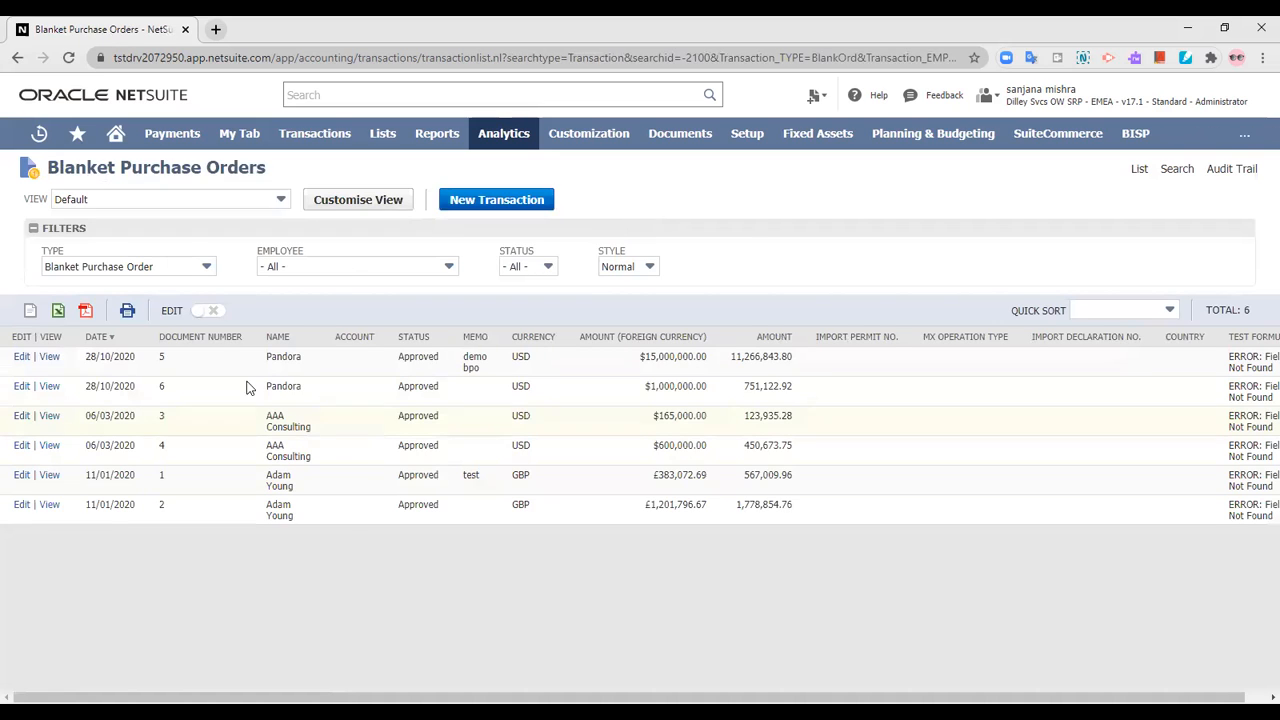
# - View the 1,000,000.00 Pandora blanket purchase order and check its summary, the Apple Ipad line's ordered quantity, and its release schedule
pyautogui.click(50, 387)
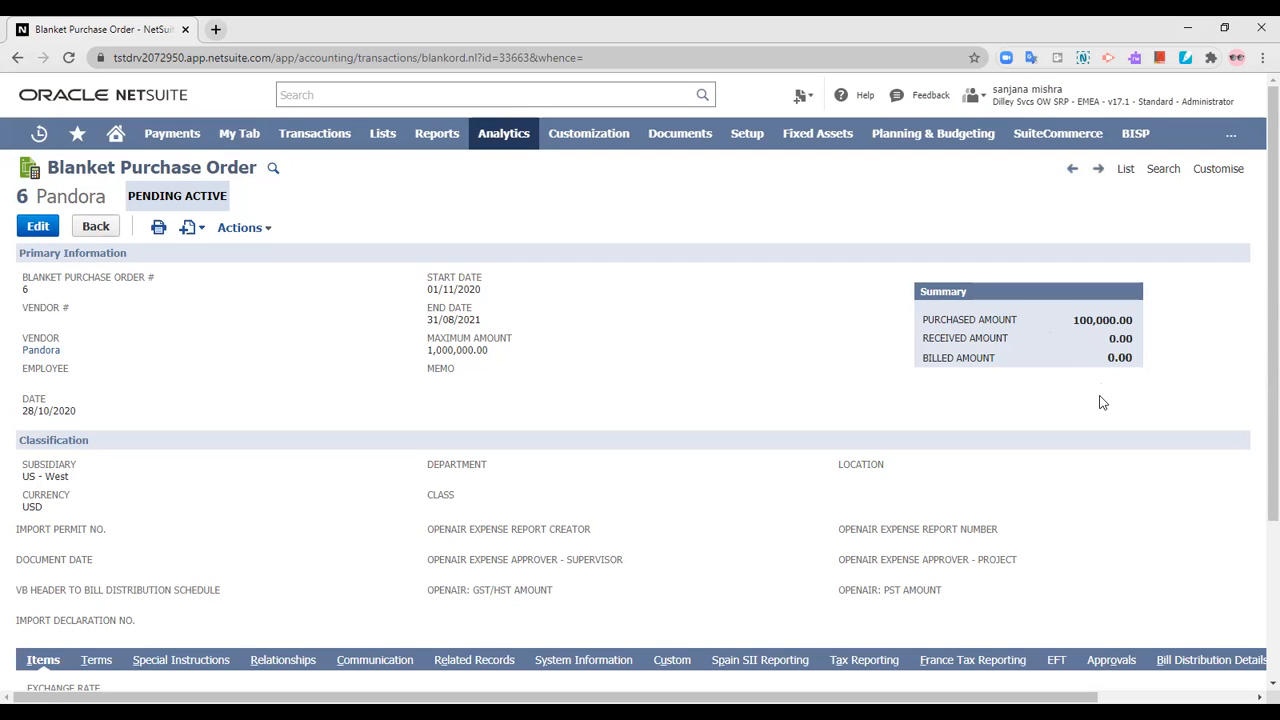
pyautogui.scroll(-1, 955, 468)
pyautogui.scroll(-2, 955, 468)
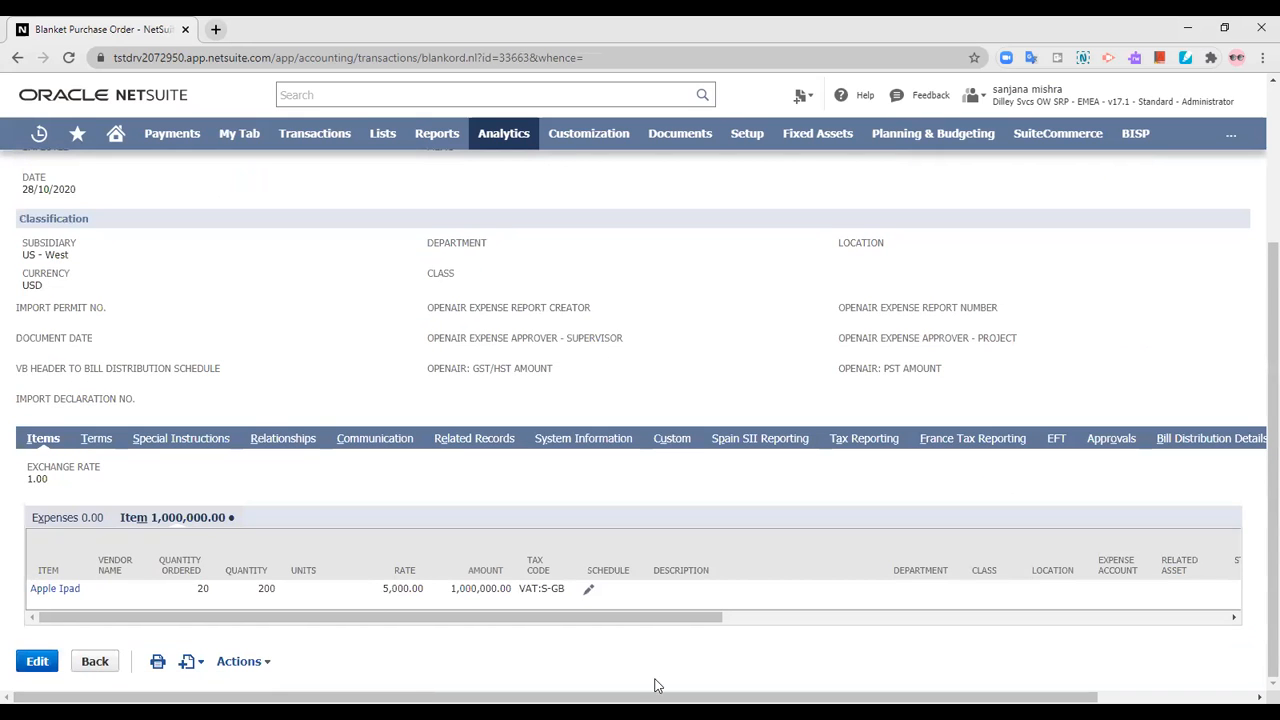
pyautogui.moveTo(668, 617); pyautogui.dragTo(711, 615)
pyautogui.click(436, 589)
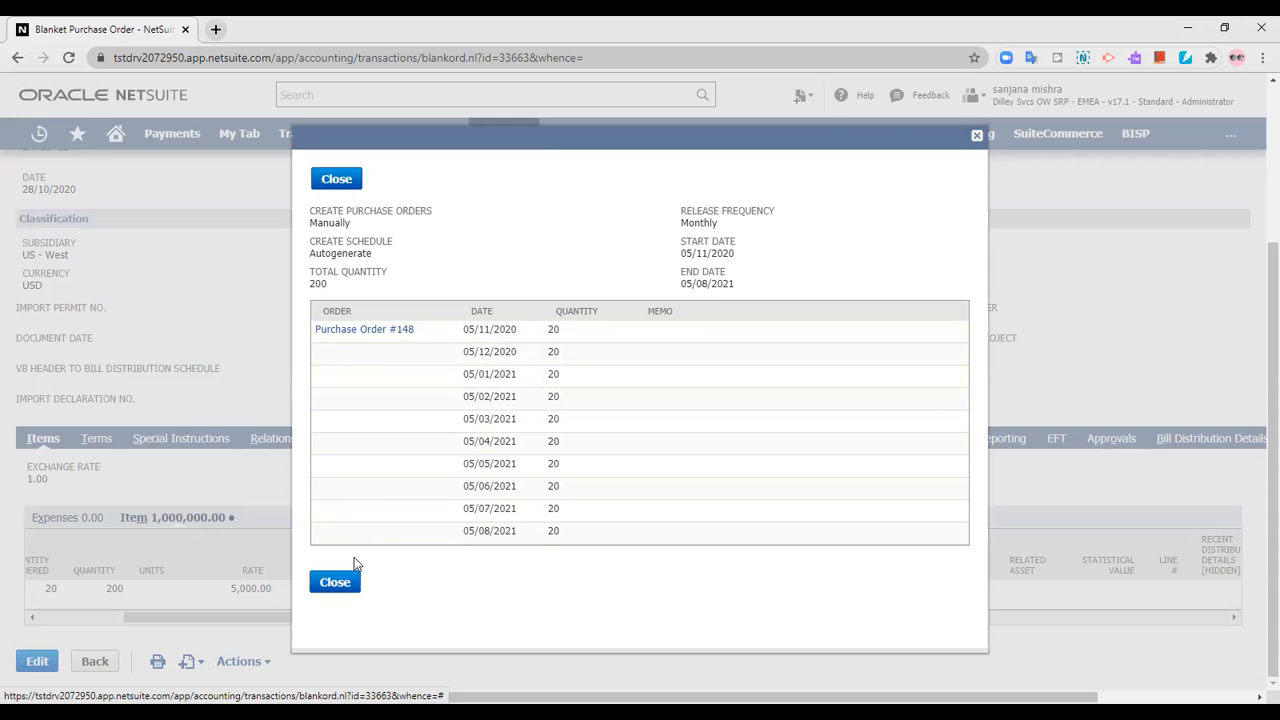
pyautogui.click(352, 585)
pyautogui.scroll(3, 417, 277)
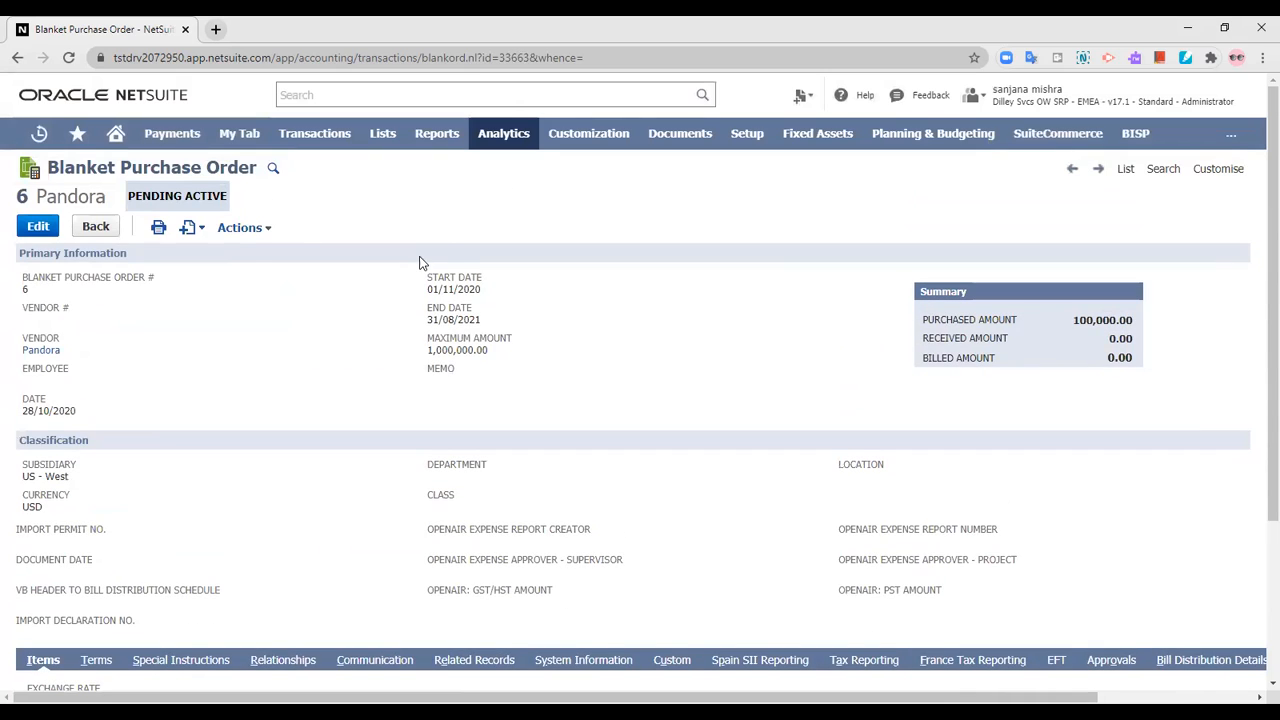